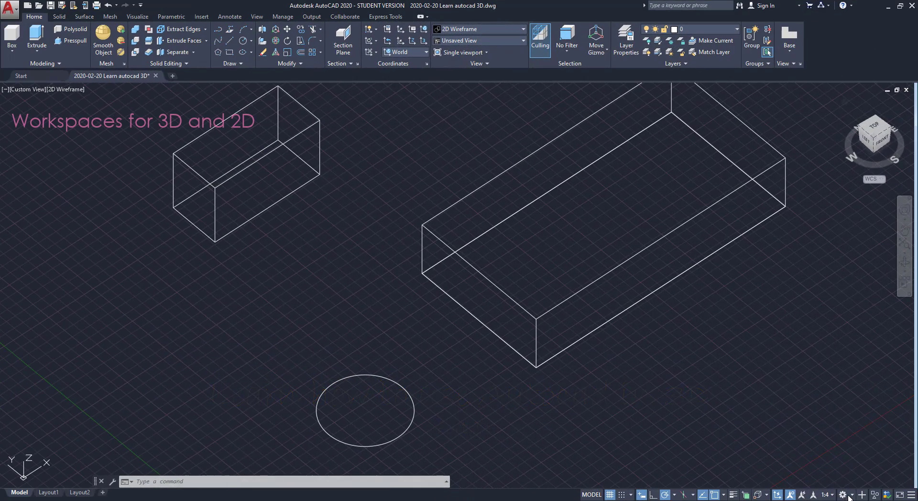
# Switch the workspace to Drafting & Annotation, then to 3D Basics.
pyautogui.click(853, 496)
pyautogui.click(870, 411)
pyautogui.click(853, 496)
pyautogui.click(875, 421)
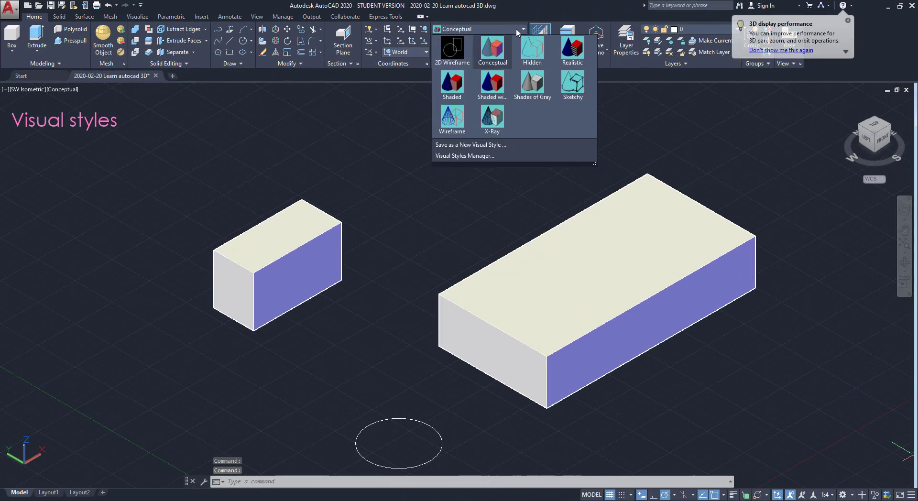
# Shade the boxes with edges shown, then apply the Shaded visual style.
pyautogui.click(493, 86)
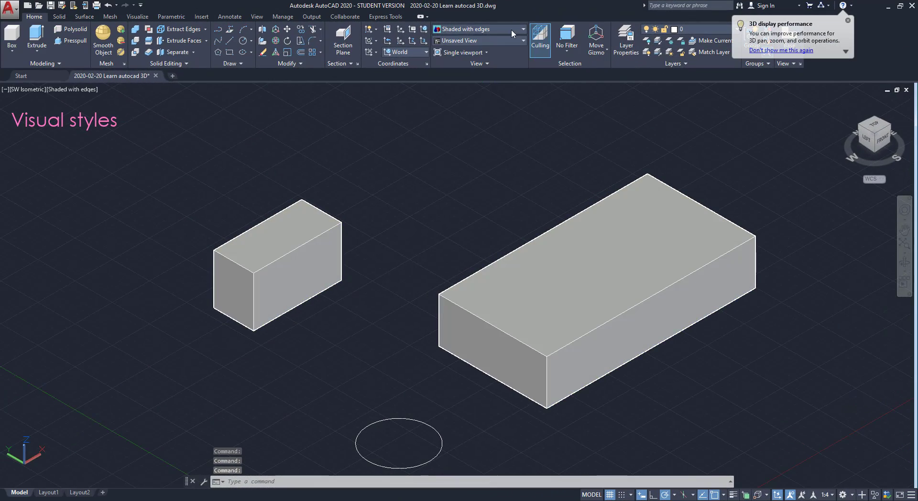
pyautogui.click(512, 29)
pyautogui.click(492, 88)
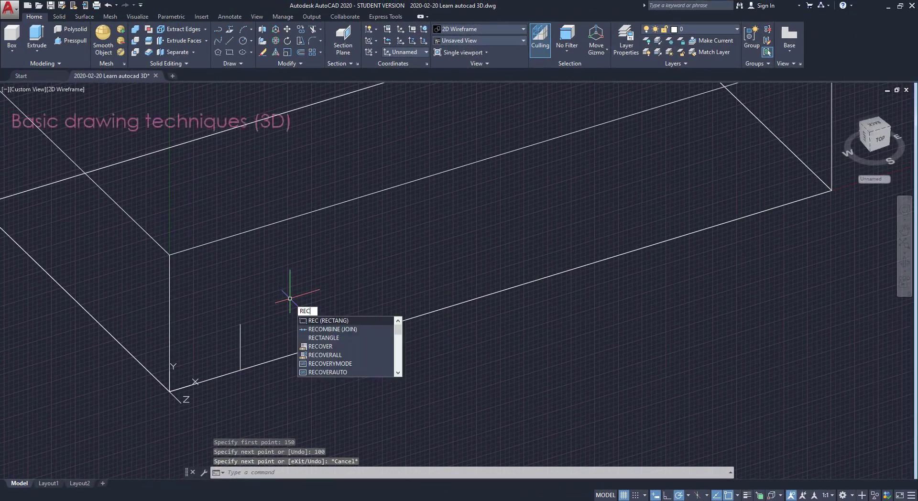
# Draw a 100 by 100 rectangle with REC, first corner snapped on the box face.
pyautogui.write('rec')
pyautogui.press('Return')
pyautogui.click(239, 325)
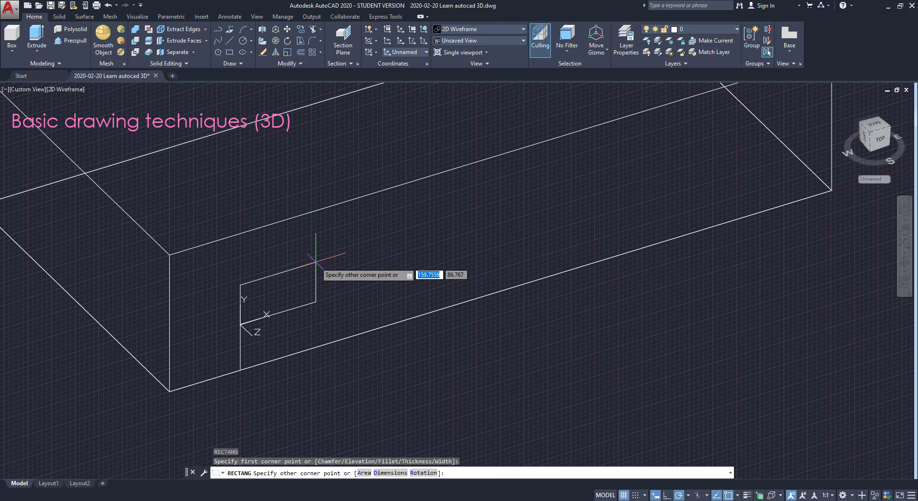
pyautogui.write('100')
pyautogui.press('Tab')
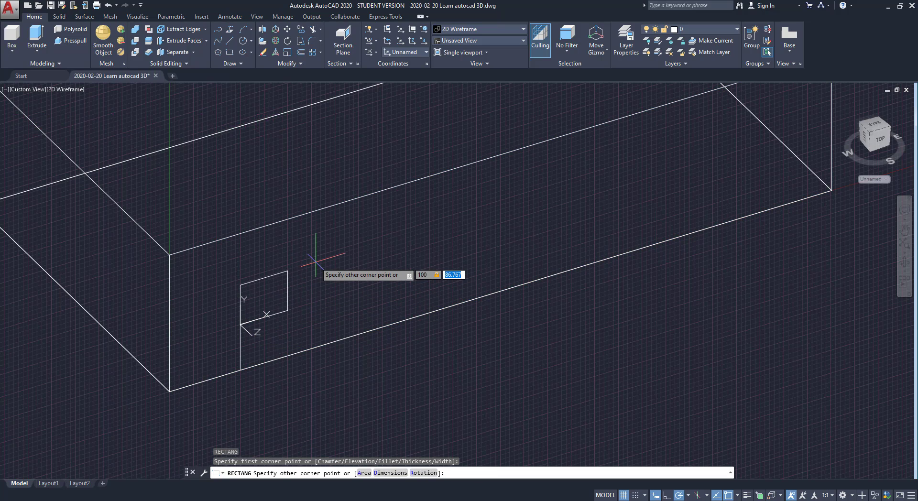
pyautogui.write('100')
pyautogui.press('Return')
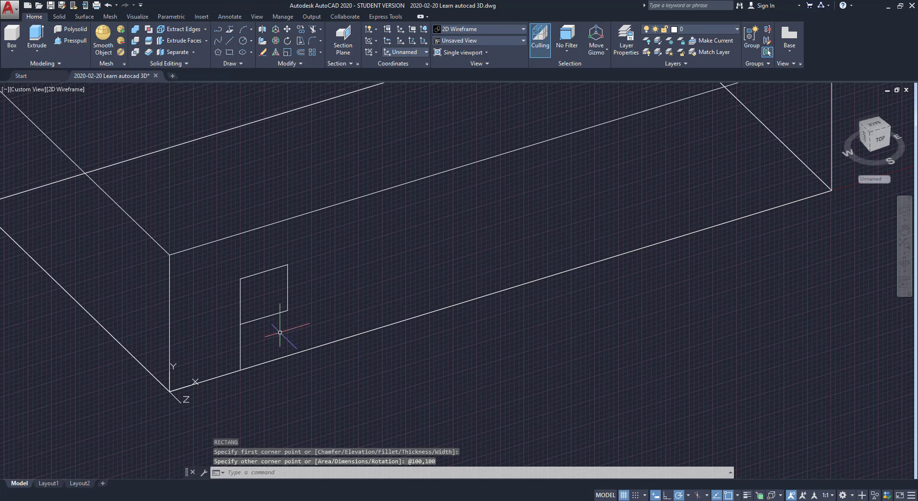
pyautogui.click(240, 340)
pyautogui.press('Escape')
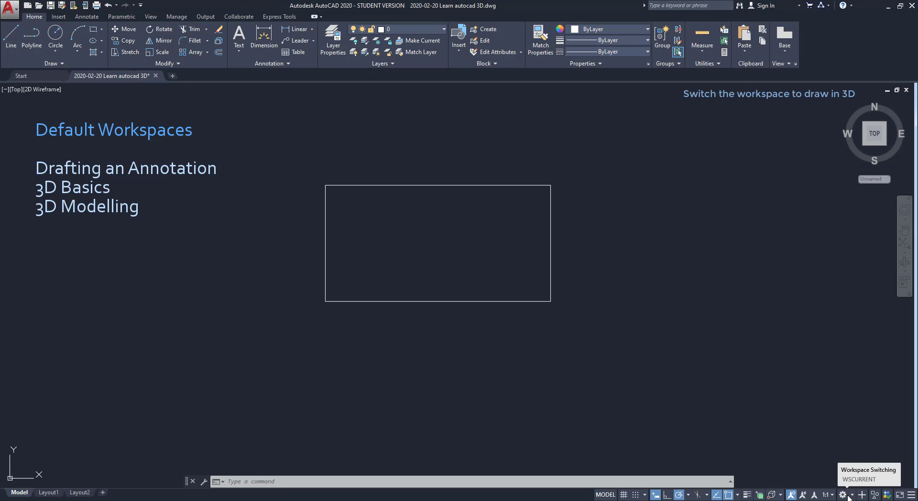
# Switch to 3D Modeling, try 3D Basics, then return to the 3D Modeling workspace.
pyautogui.click(848, 496)
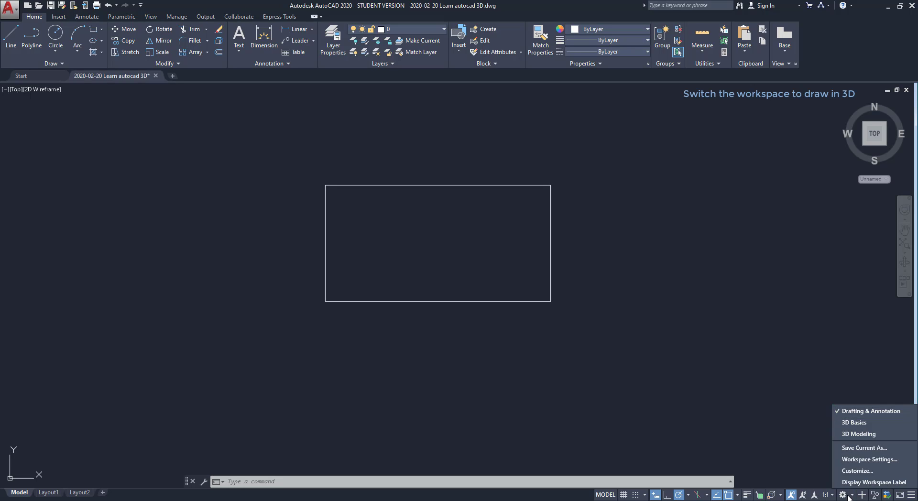
pyautogui.click(887, 434)
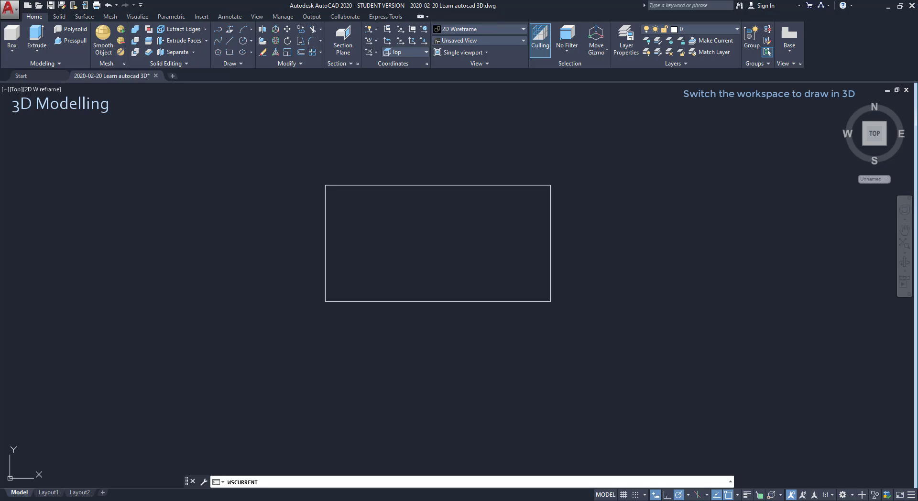
pyautogui.click(843, 495)
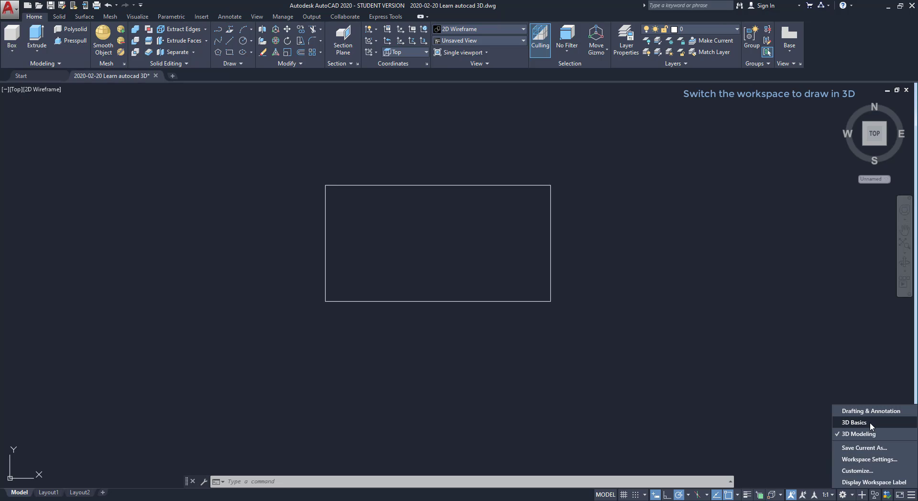
pyautogui.click(869, 423)
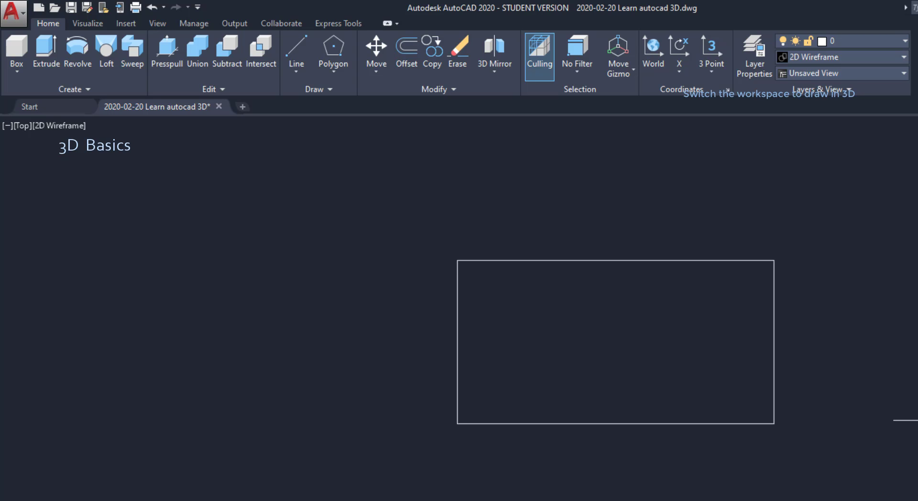
pyautogui.click(837, 486)
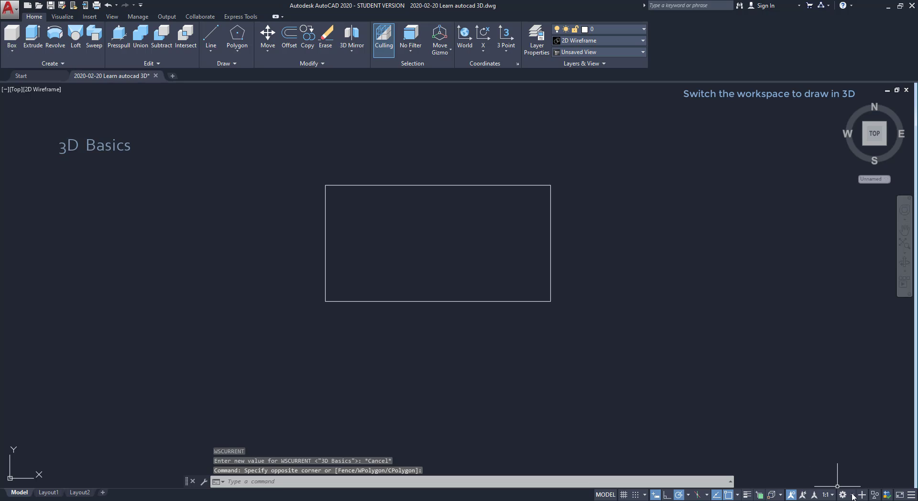
pyautogui.click(852, 495)
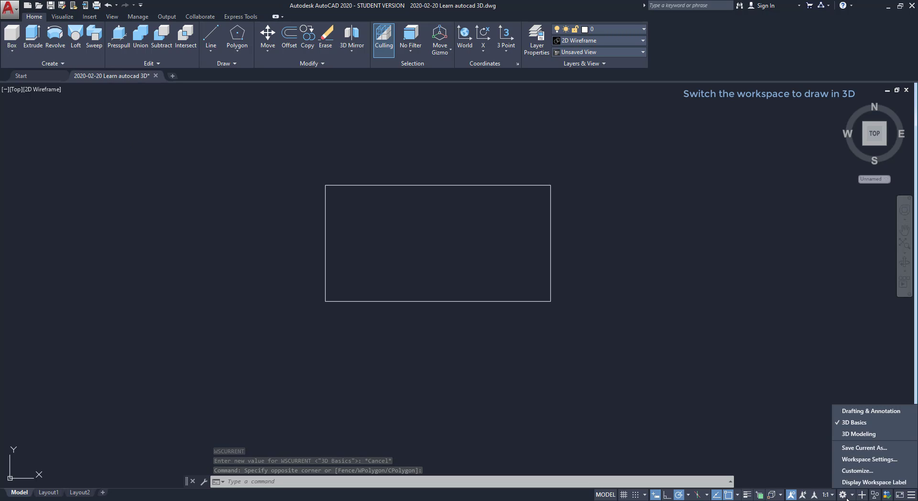
pyautogui.click(858, 434)
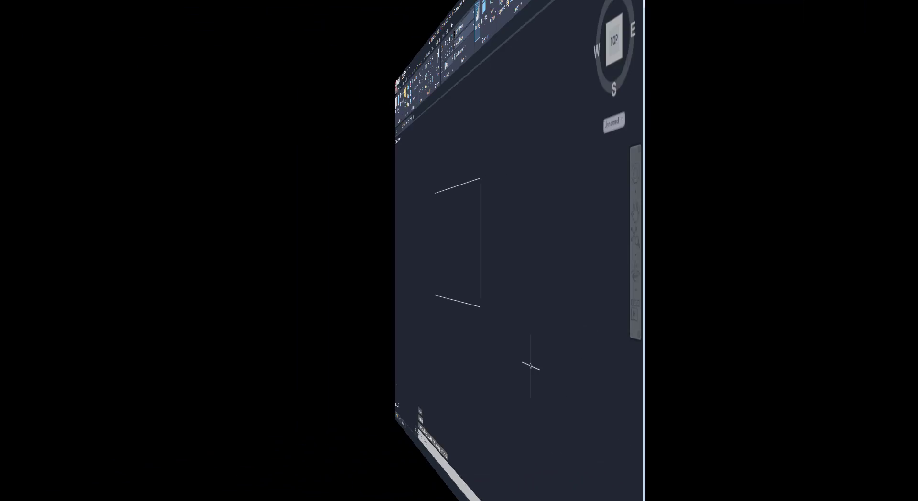
# Orbit to see the rectangle in 3D, turn on the grid, and pan the view.
pyautogui.click(710, 335)
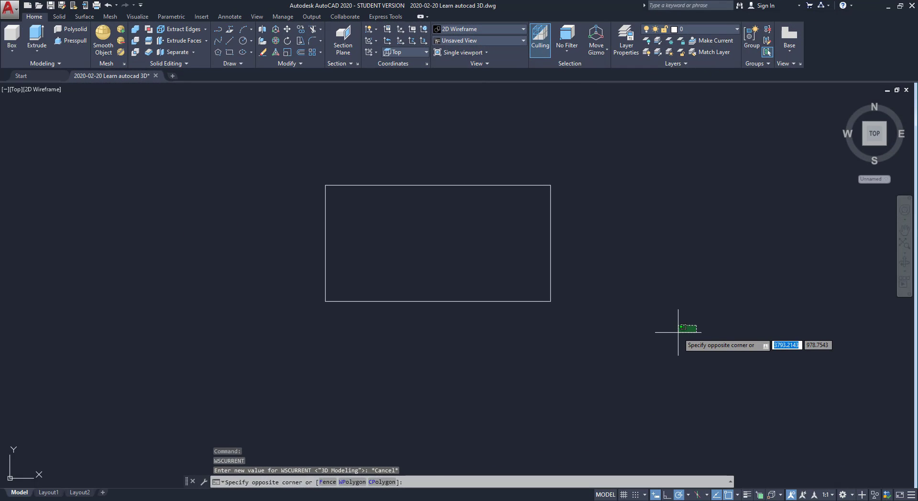
pyautogui.click(677, 333)
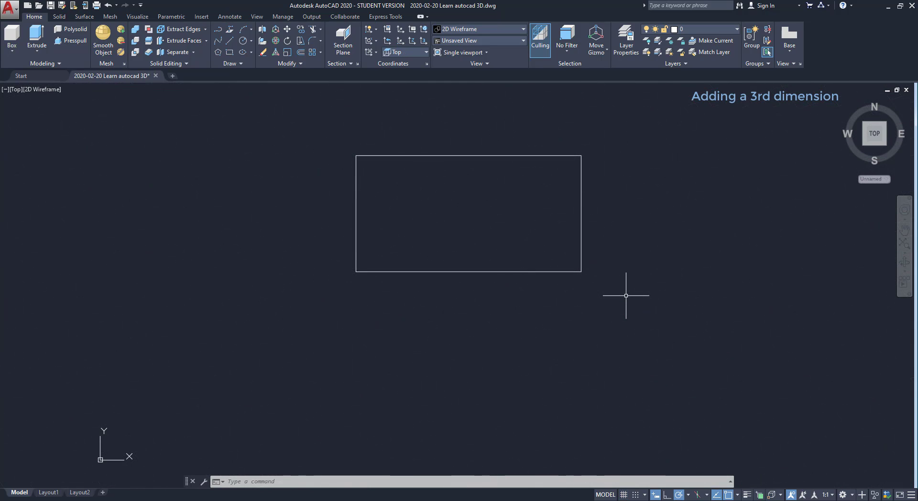
pyautogui.keyDown('shift'); pyautogui.moveTo(625, 297); pyautogui.dragTo(589, 206, button='middle'); pyautogui.keyUp('shift')
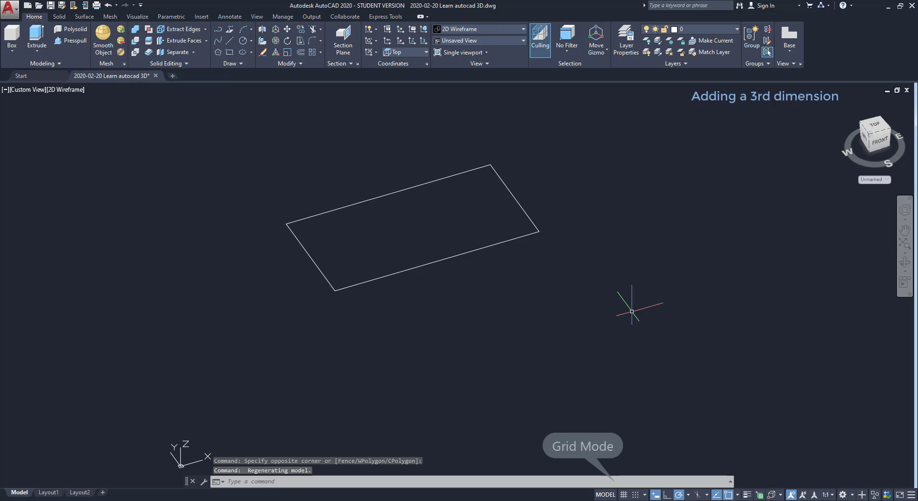
pyautogui.click(623, 494)
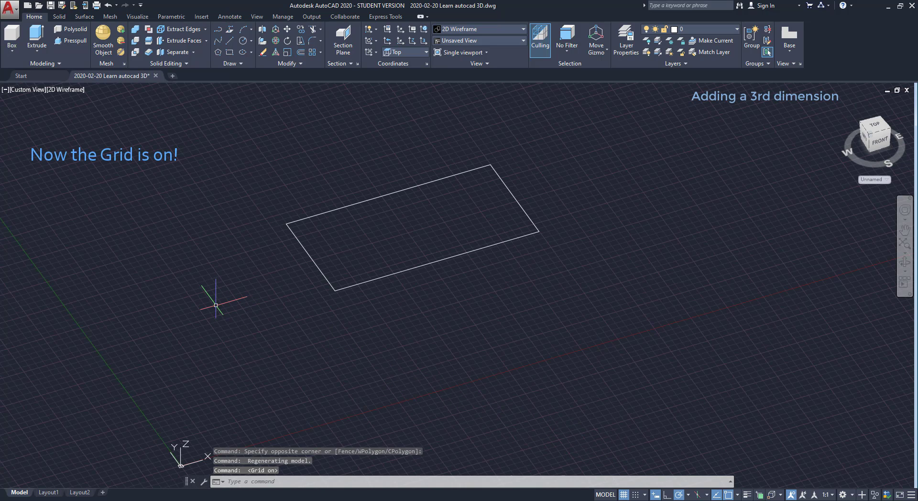
pyautogui.moveTo(240, 348); pyautogui.dragTo(255, 294, button='middle')
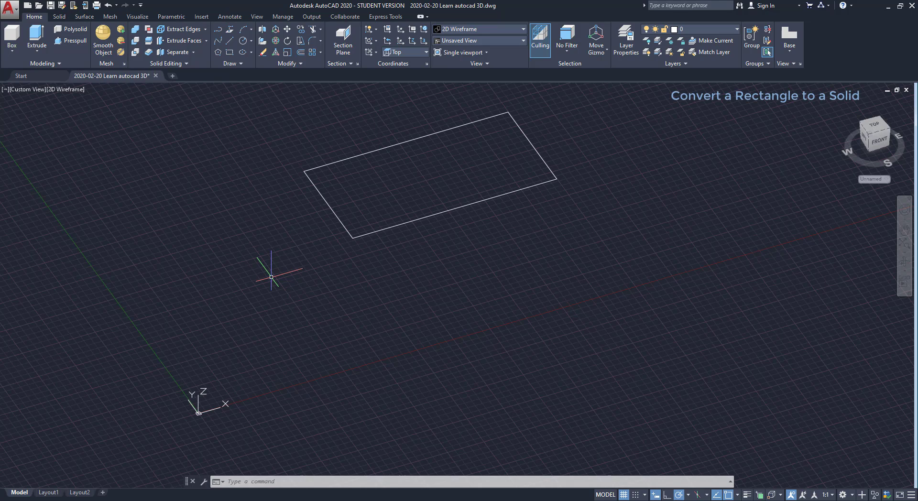
# Press-pull the rectangle 300 units upward into a box.
pyautogui.hotkey('ctrl', 'shift', 'e')
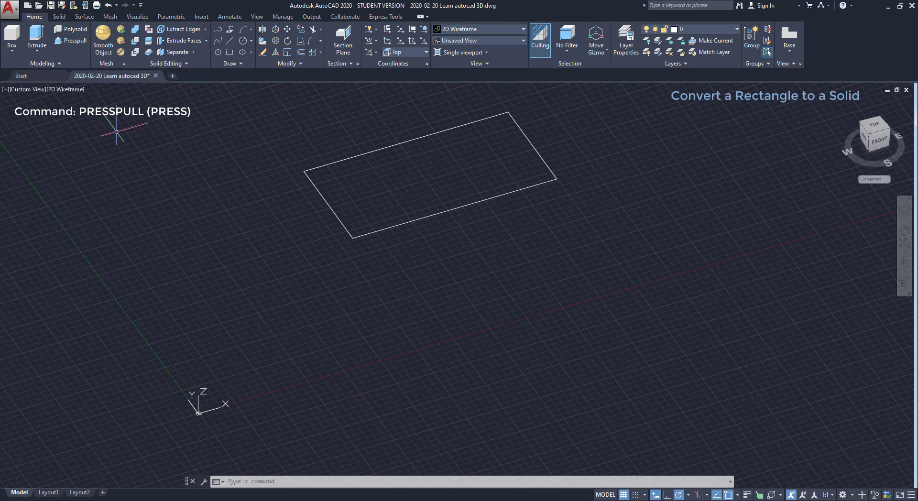
pyautogui.click(75, 41)
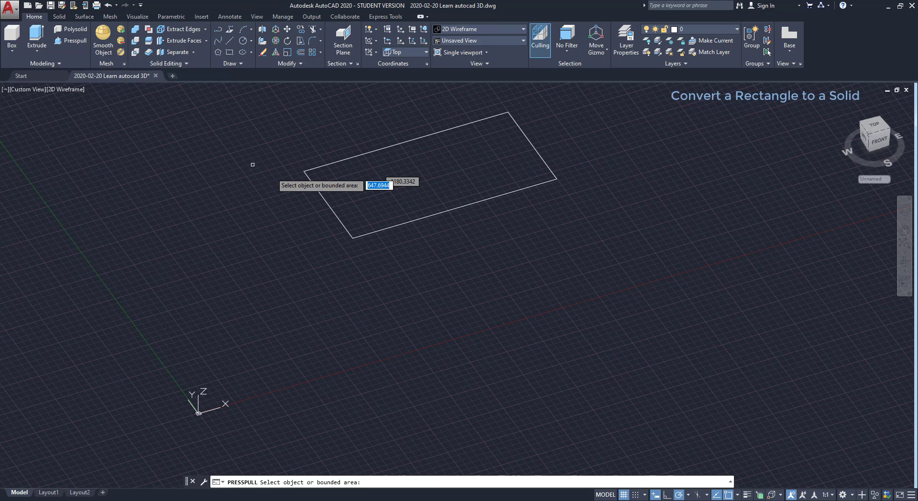
pyautogui.press('Escape')
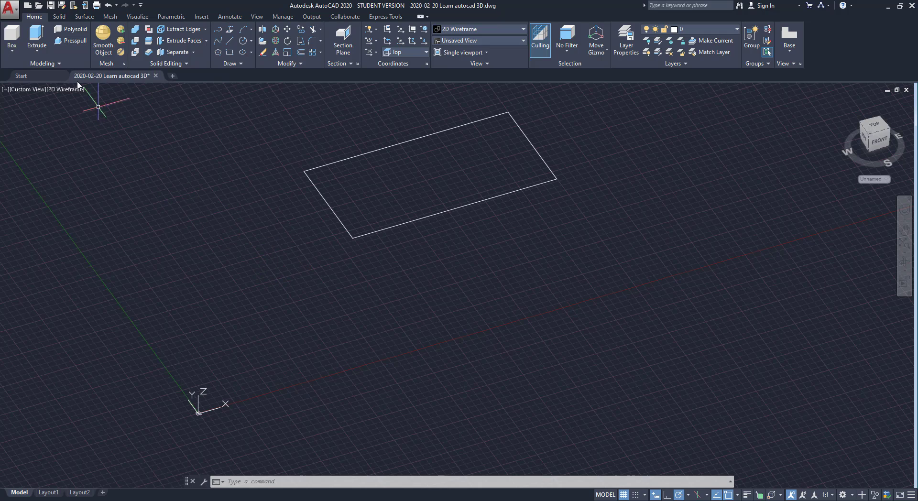
pyautogui.click(76, 41)
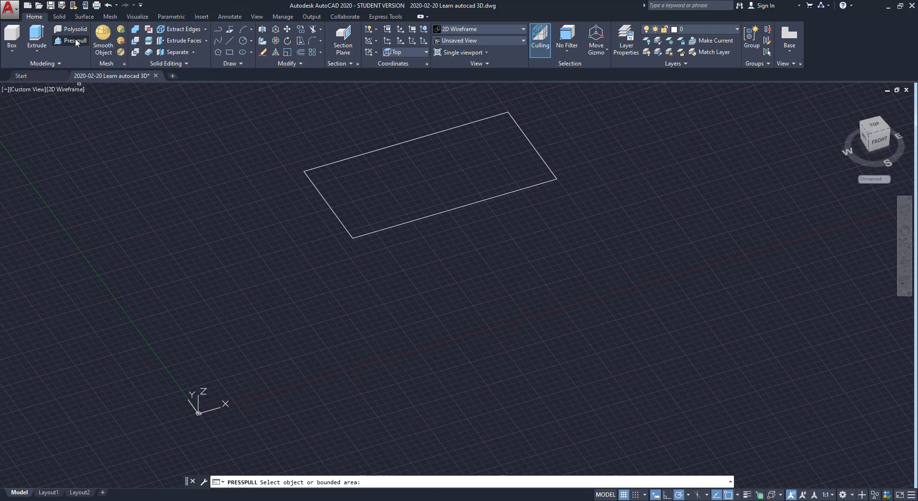
pyautogui.click(400, 167)
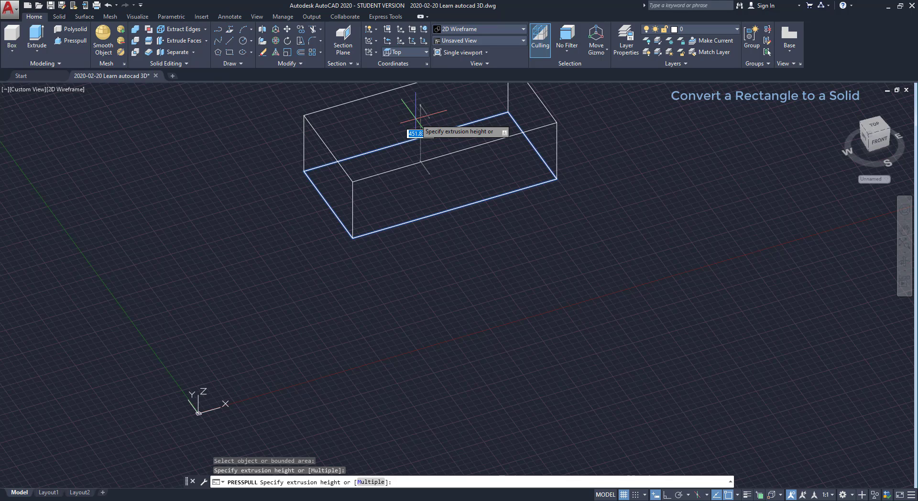
pyautogui.write('300')
pyautogui.press('Return')
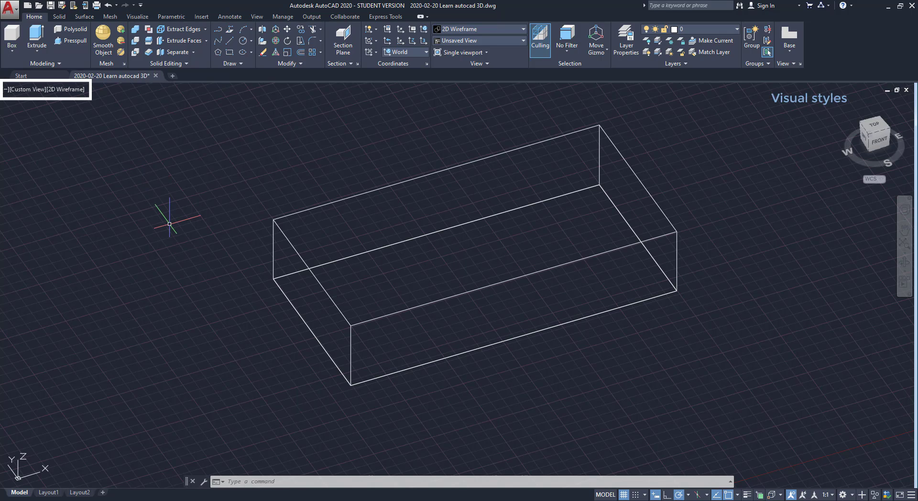
# Preview the Conceptual, X-ray and Realistic visual styles, then return to 2D Wireframe.
pyautogui.click(71, 90)
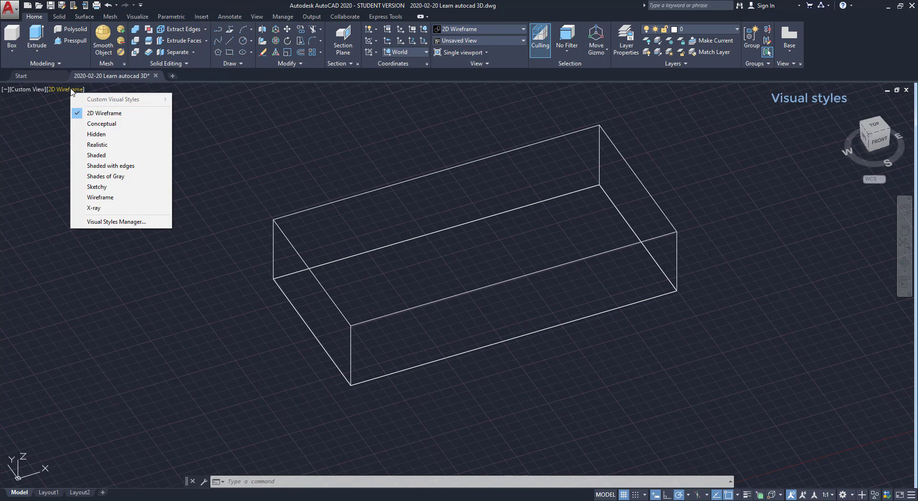
pyautogui.click(129, 125)
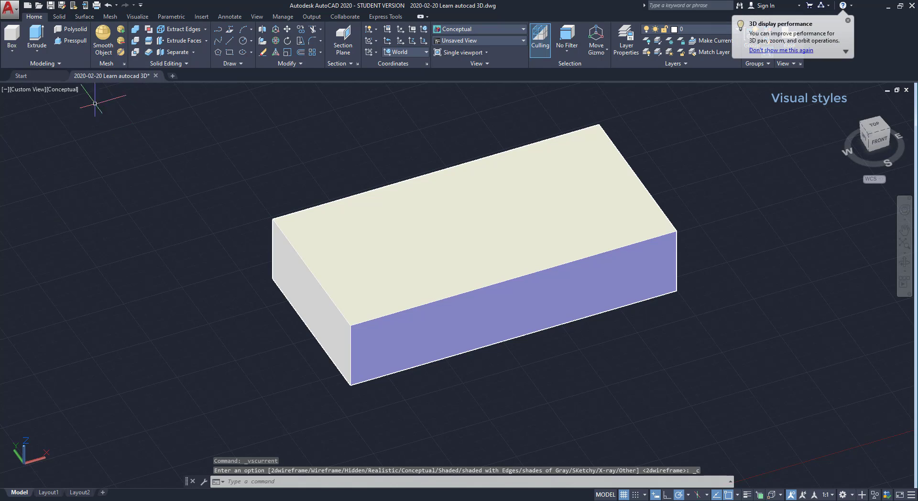
pyautogui.click(68, 89)
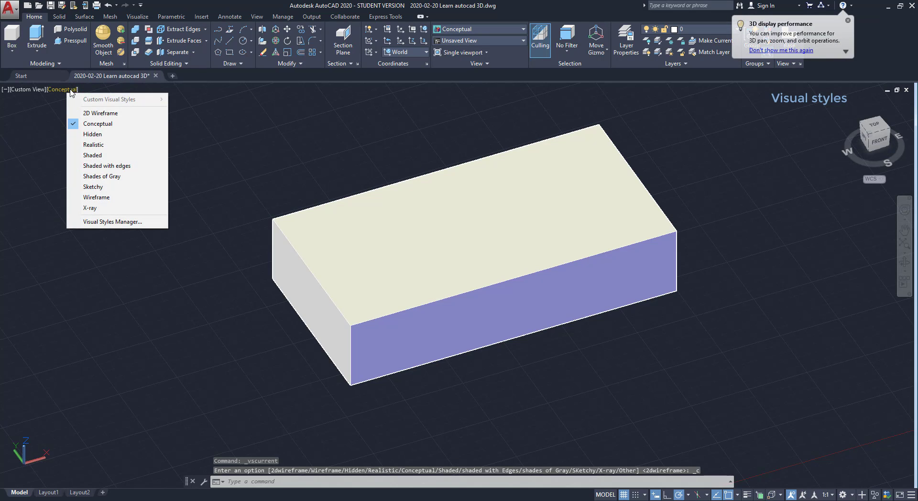
pyautogui.click(124, 208)
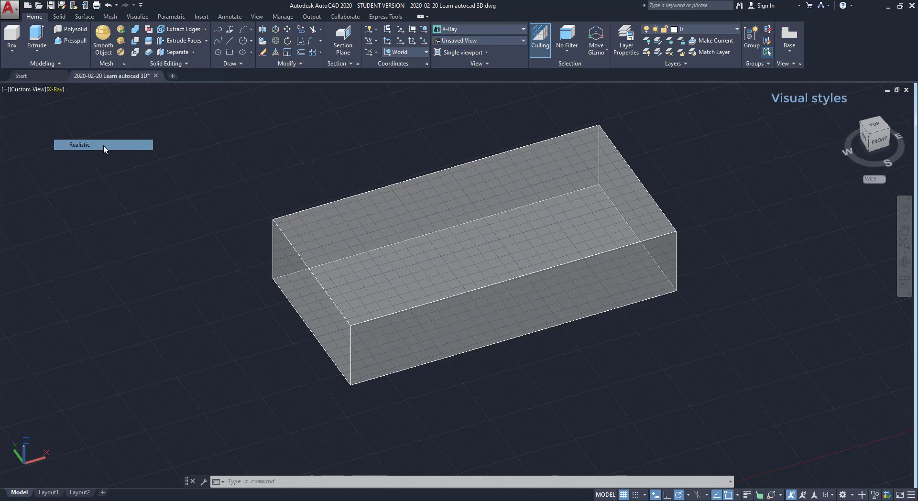
pyautogui.click(105, 149)
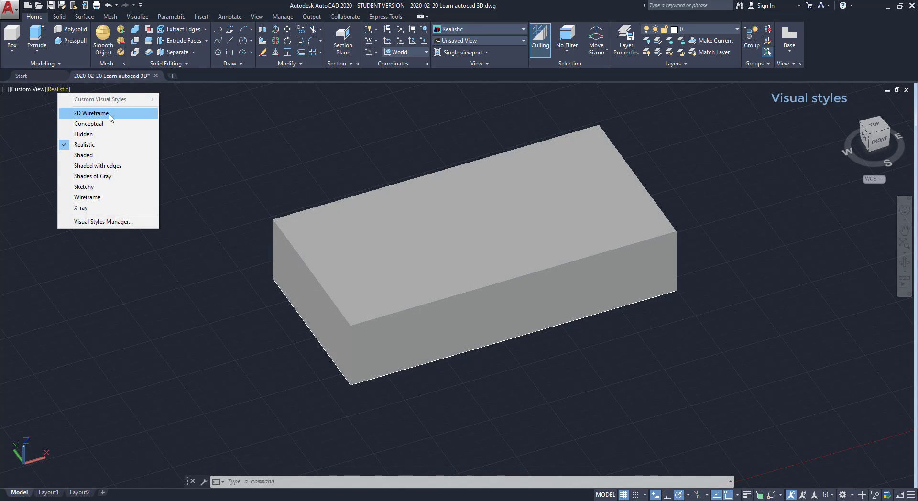
pyautogui.click(327, 149)
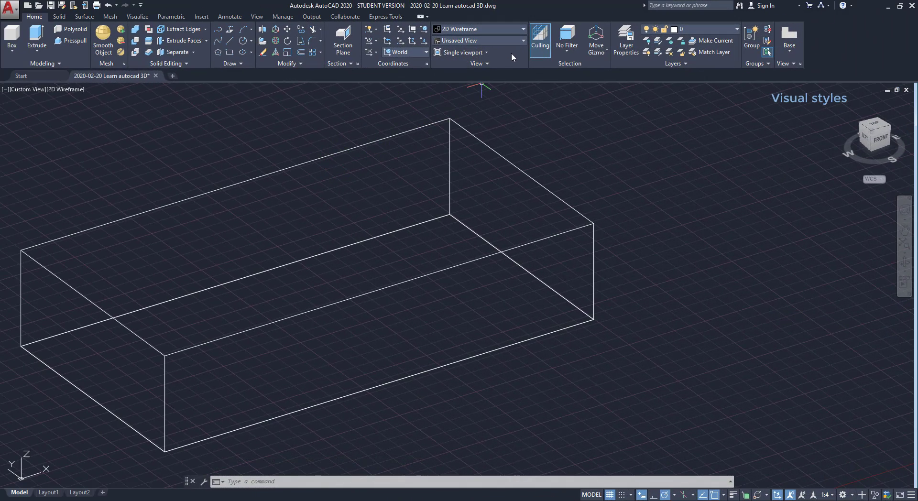
pyautogui.click(524, 30)
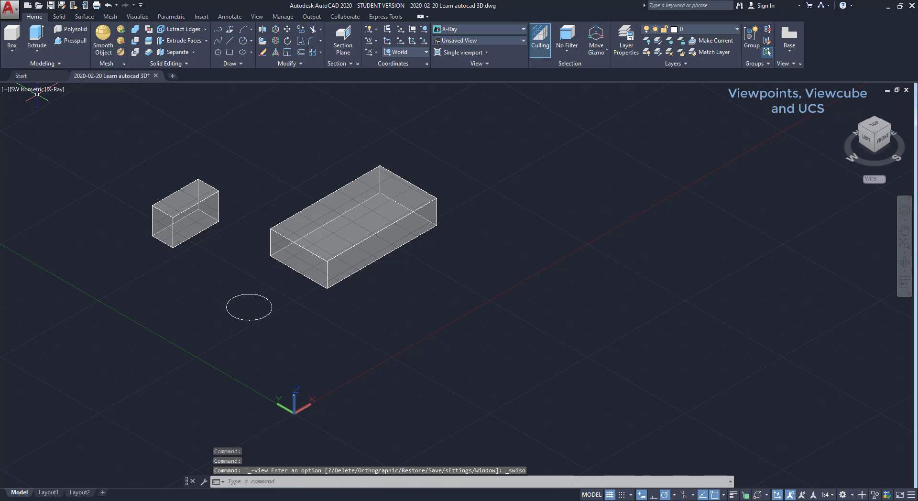
# View the model from the SE, NE and then NW Isometric presets.
pyautogui.click(30, 90)
pyautogui.click(60, 188)
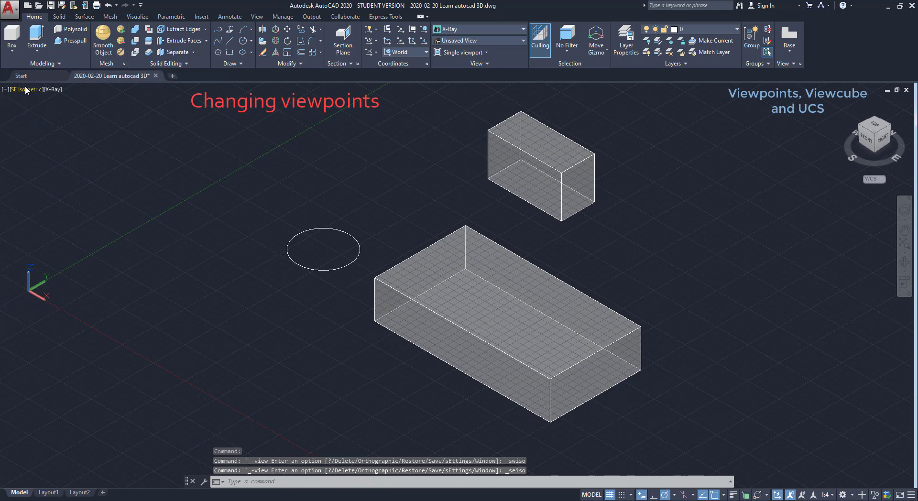
pyautogui.click(28, 89)
pyautogui.click(60, 197)
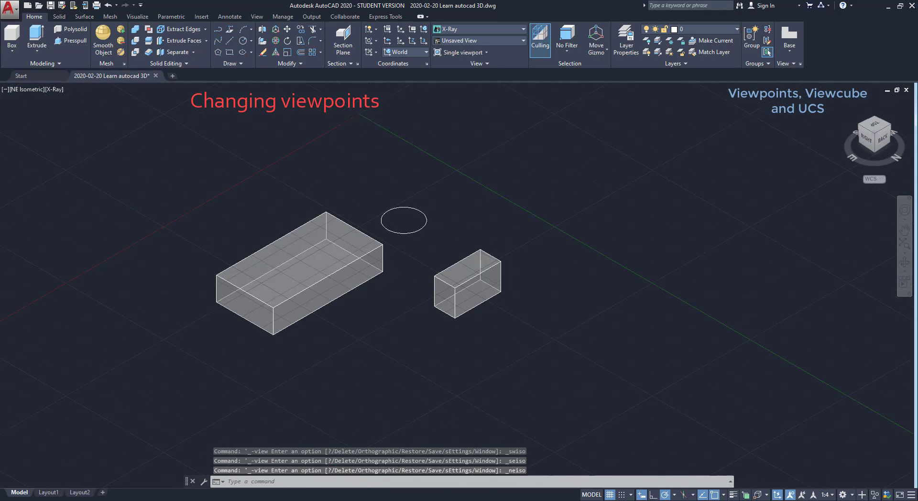
pyautogui.click(27, 89)
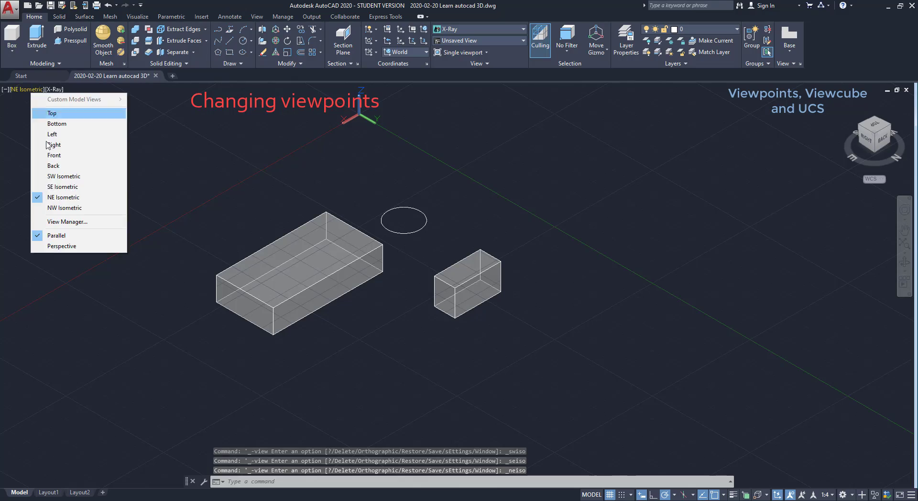
pyautogui.click(64, 207)
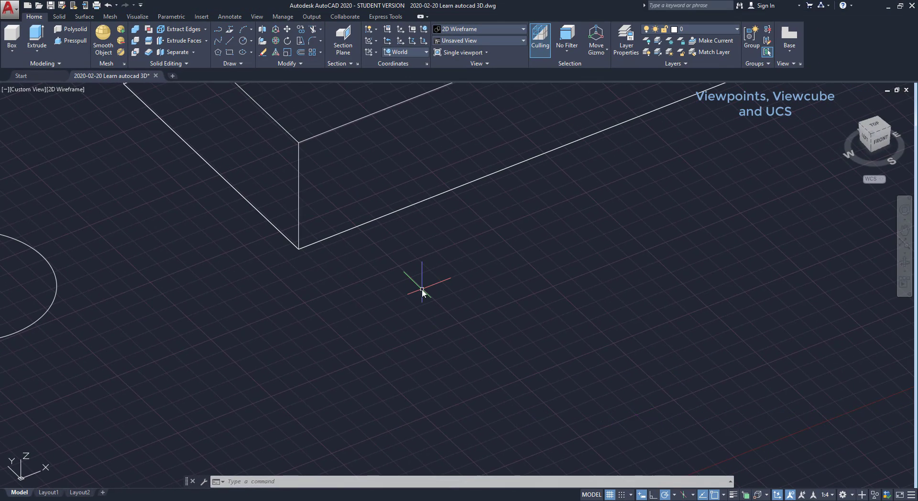
# Draw an open four-point line outline on the ground plane.
pyautogui.write('l')
pyautogui.press('Return')
pyautogui.click(422, 288)
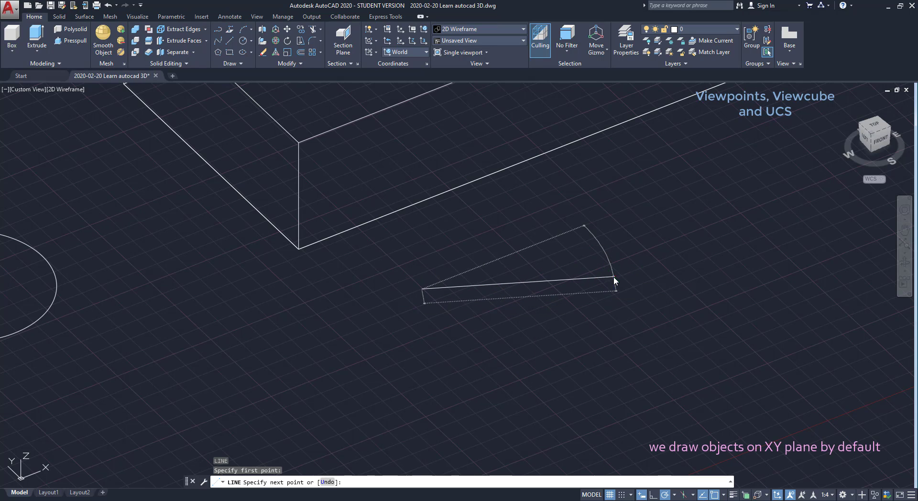
pyautogui.click(614, 276)
pyautogui.click(594, 419)
pyautogui.click(379, 414)
pyautogui.press('Escape')
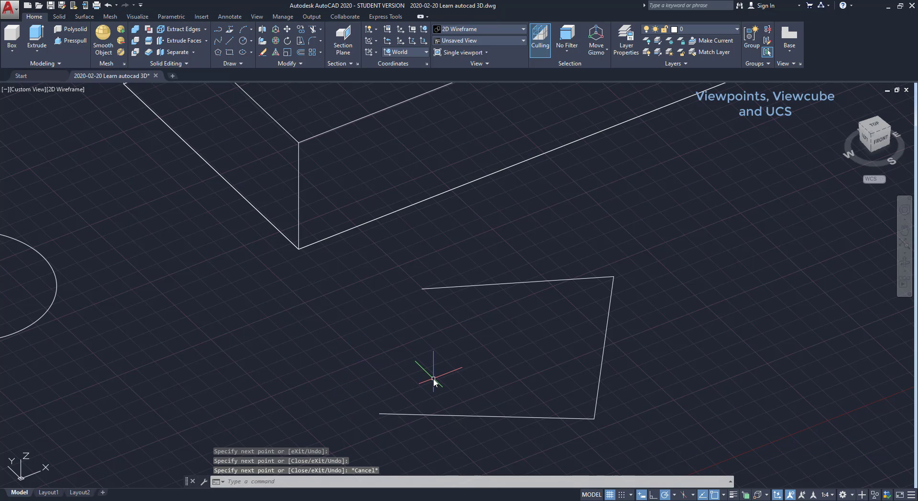
# Draw a vertical line along the Z axis.
pyautogui.keyDown('shift'); pyautogui.moveTo(430, 373); pyautogui.dragTo(372, 348, button='middle'); pyautogui.keyUp('shift')
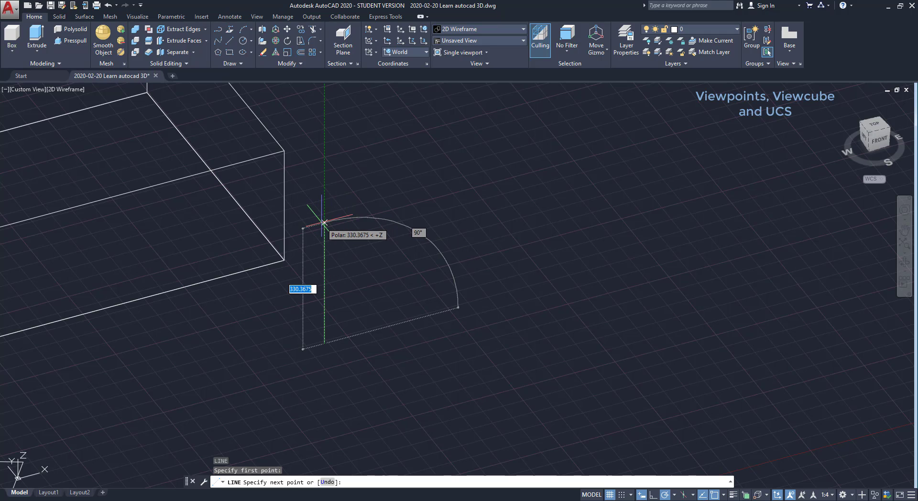
pyautogui.click(324, 222)
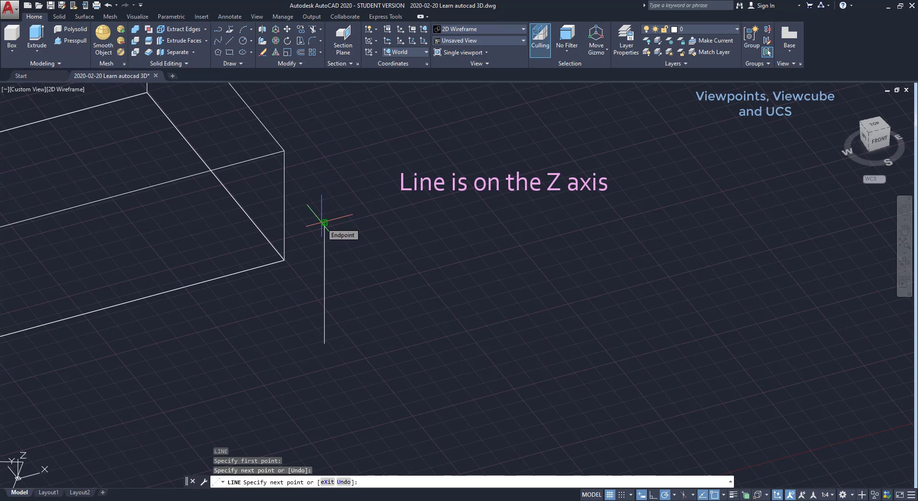
pyautogui.press('Escape')
# Draw a line from the ground up to the box's corner.
pyautogui.keyDown('shift'); pyautogui.moveTo(394, 333); pyautogui.dragTo(423, 311, button='middle'); pyautogui.keyUp('shift')
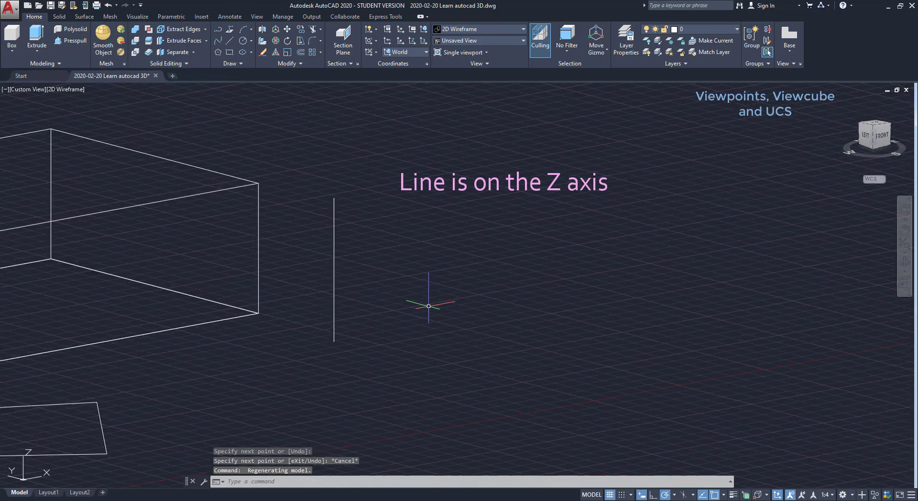
pyautogui.scroll(-2, 443, 295)
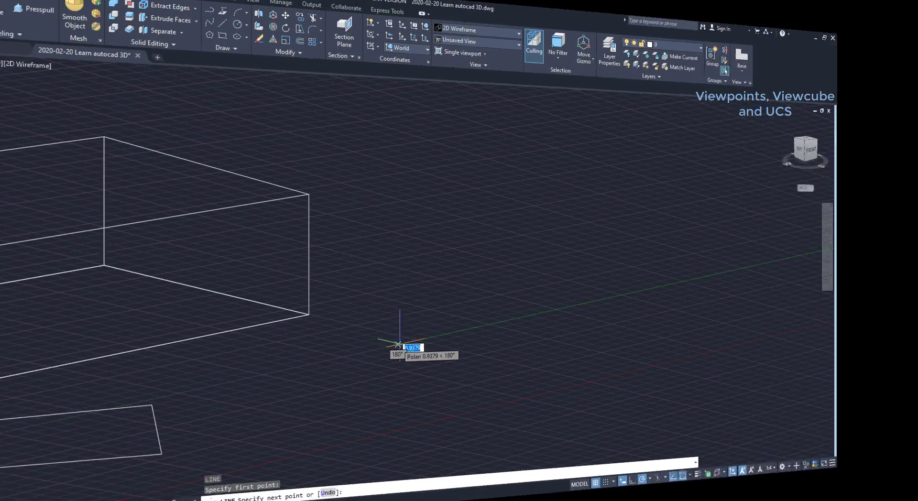
pyautogui.click(396, 342)
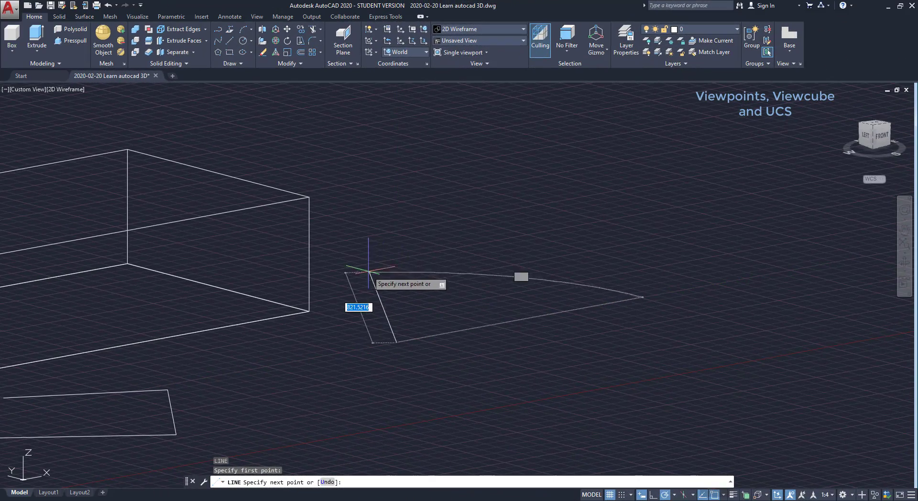
pyautogui.click(309, 196)
pyautogui.press('Escape')
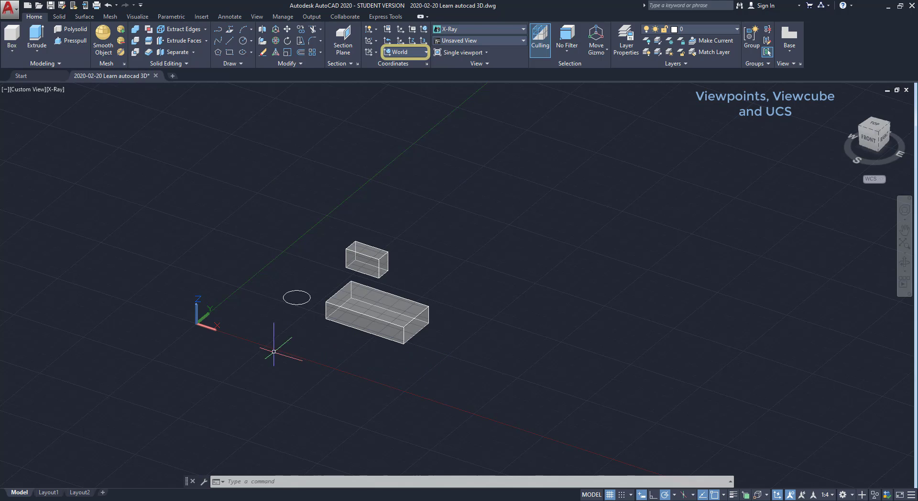
# Move the UCS origin to the small box's corner, then reset the UCS to World.
pyautogui.click(198, 326)
pyautogui.click(196, 324)
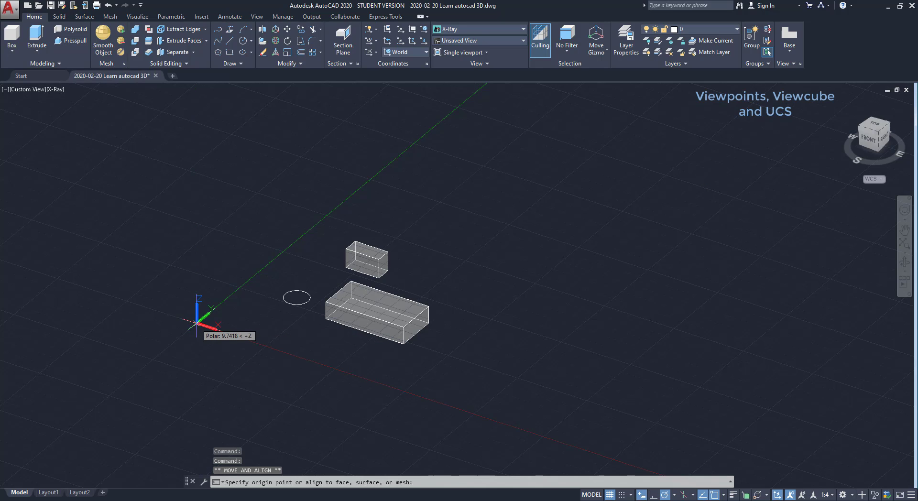
pyautogui.click(311, 272)
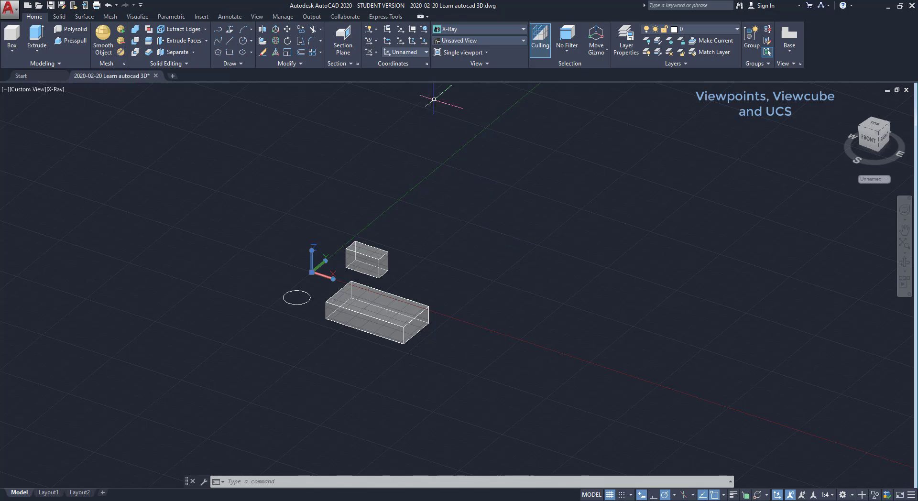
pyautogui.click(425, 52)
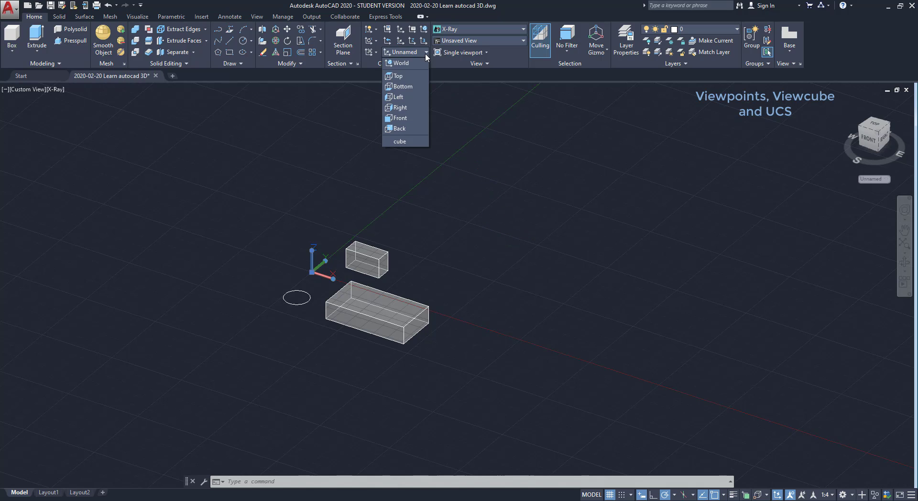
pyautogui.click(401, 63)
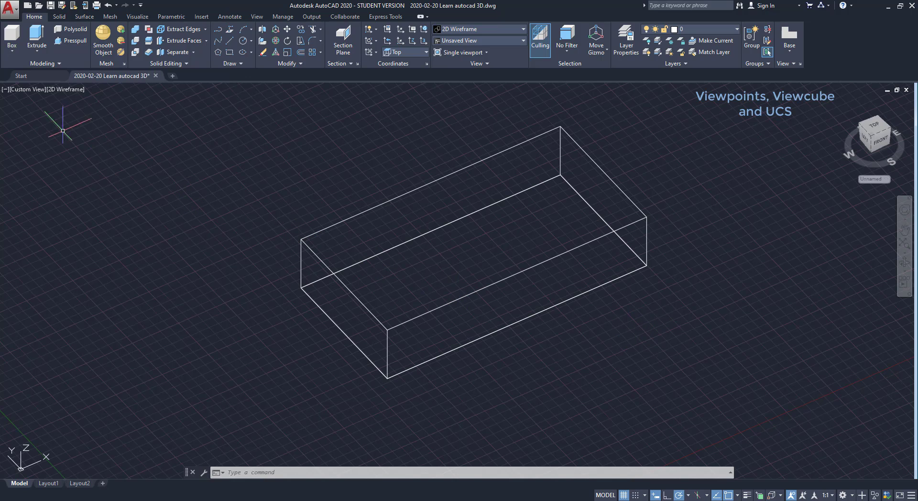
# Show both boxes and the circle from the SW Isometric preset view.
pyautogui.click(25, 90)
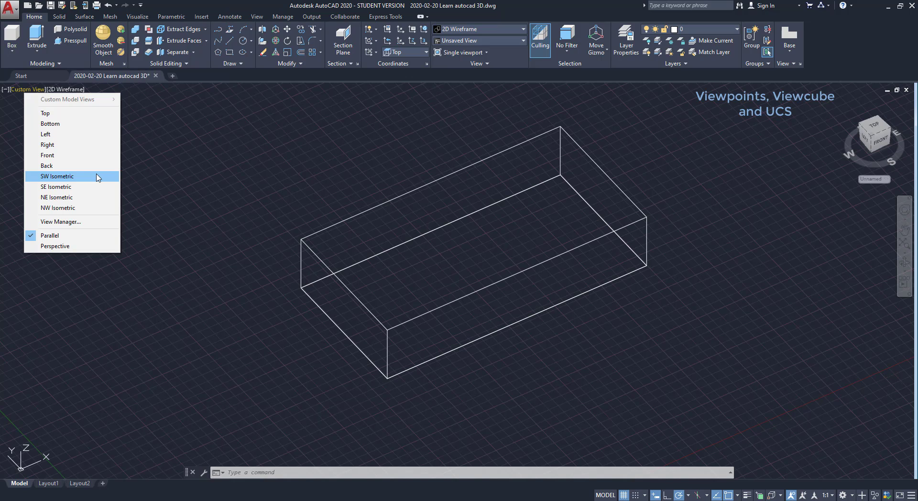
pyautogui.click(98, 176)
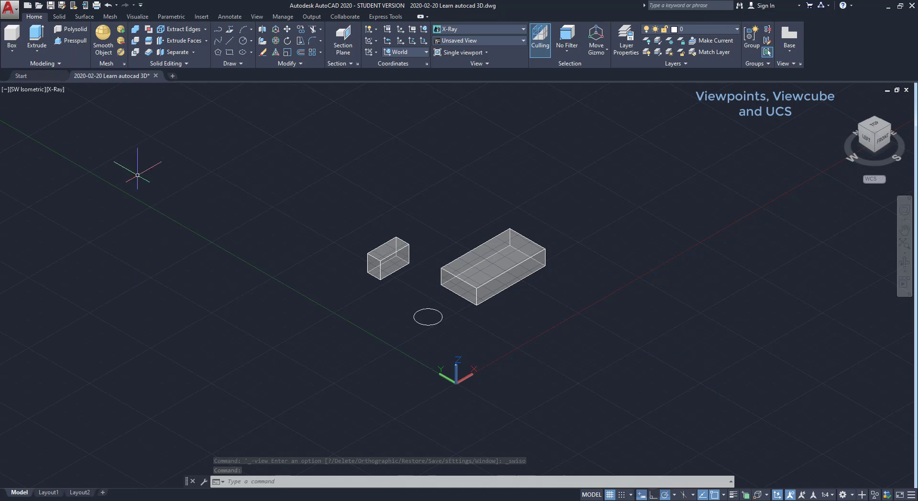
pyautogui.click(24, 90)
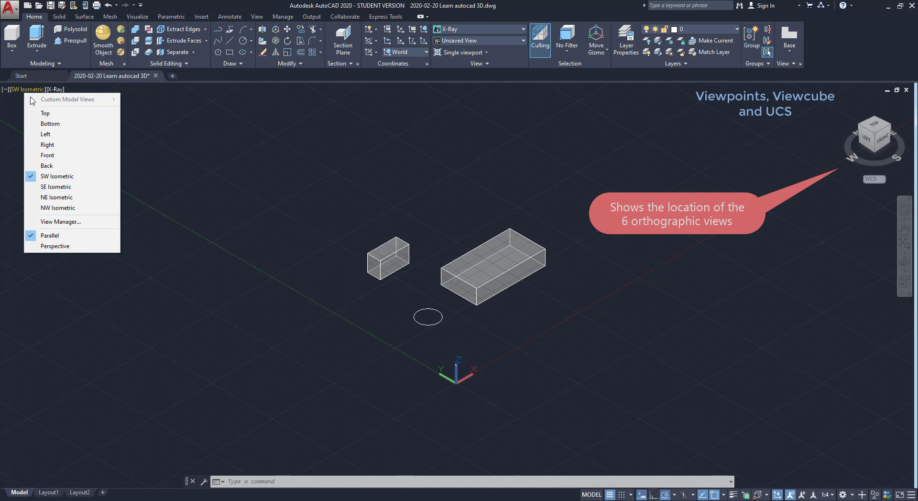
# View the model from the Left preset view, then from the Right.
pyautogui.click(62, 136)
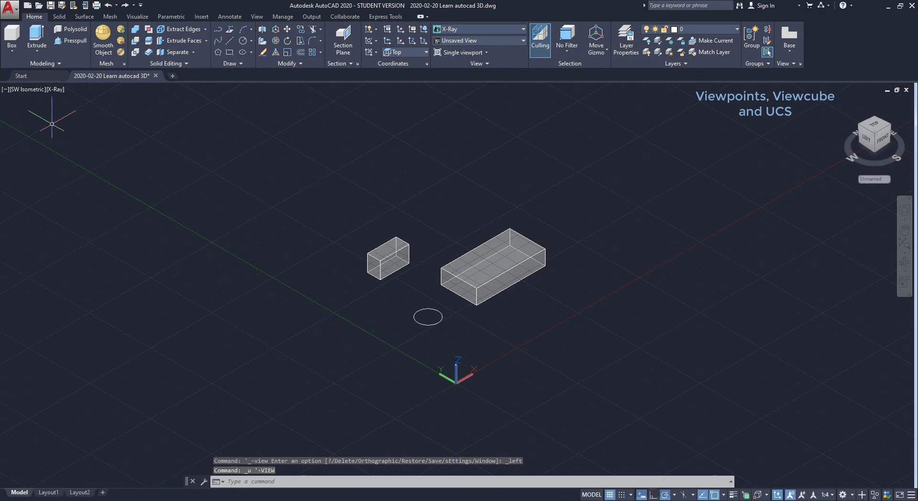
pyautogui.click(28, 90)
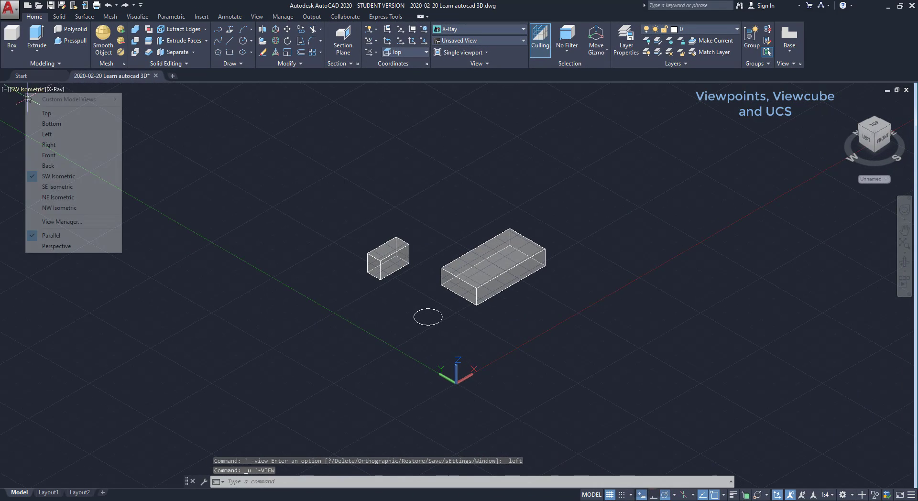
pyautogui.click(70, 146)
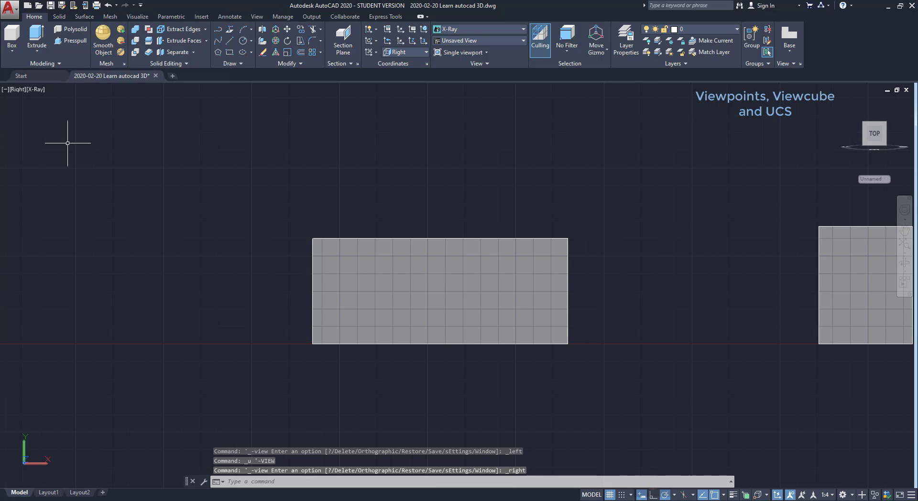
# Orbit the model back into a 3D view and reset the UCS to World.
pyautogui.keyDown('shift'); pyautogui.moveTo(243, 303); pyautogui.dragTo(461, 330, button='middle'); pyautogui.keyUp('shift')
pyautogui.scroll(-10, 318, 341)
pyautogui.scroll(3, 421, 328)
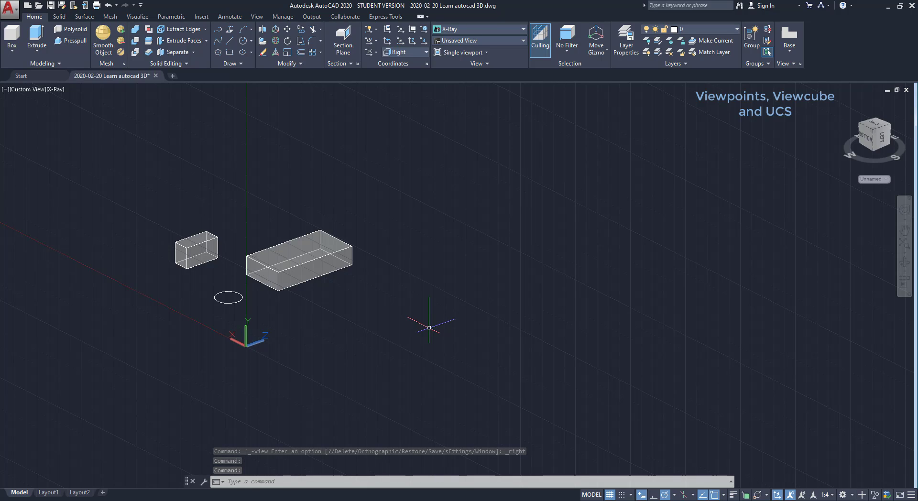
pyautogui.click(425, 52)
pyautogui.click(414, 62)
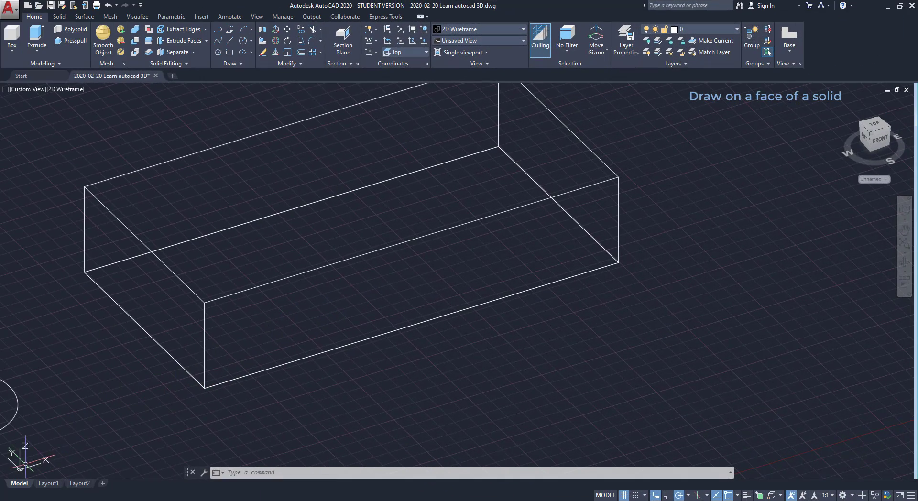
# Move the UCS origin to the box's lower front corner and point its Y axis up the front face.
pyautogui.click(21, 470)
pyautogui.click(21, 470)
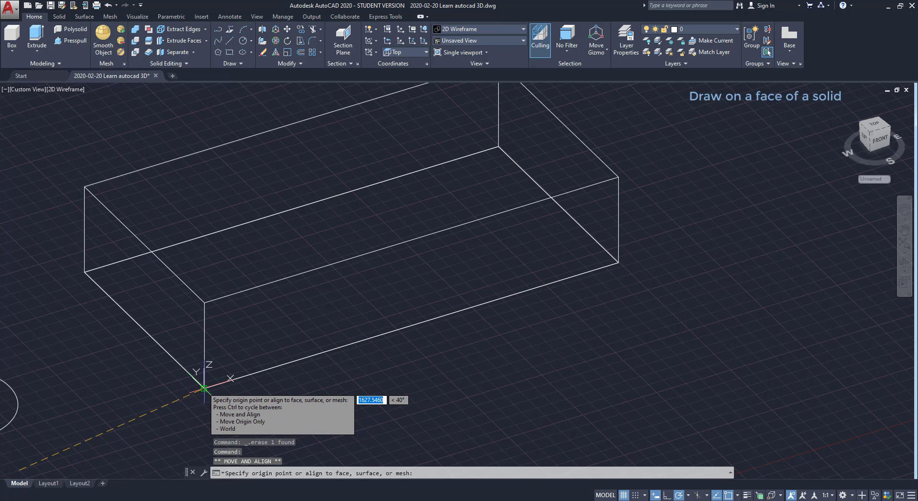
pyautogui.click(204, 389)
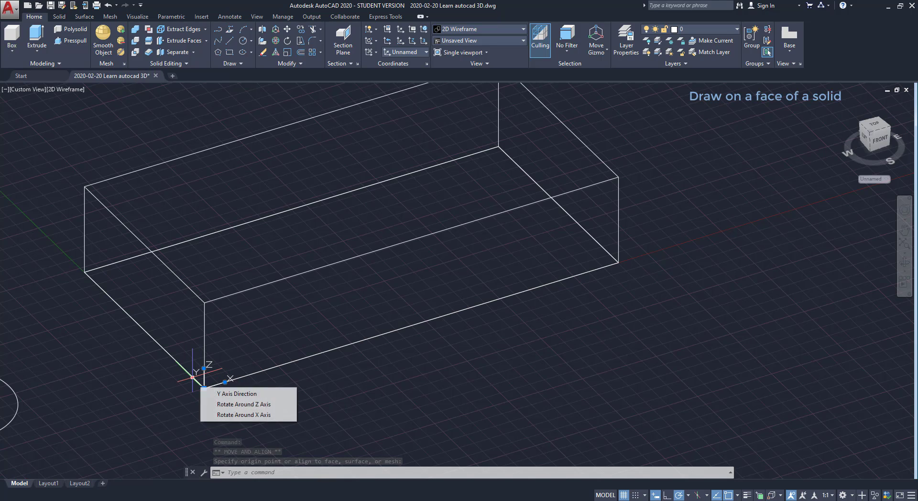
pyautogui.click(192, 377)
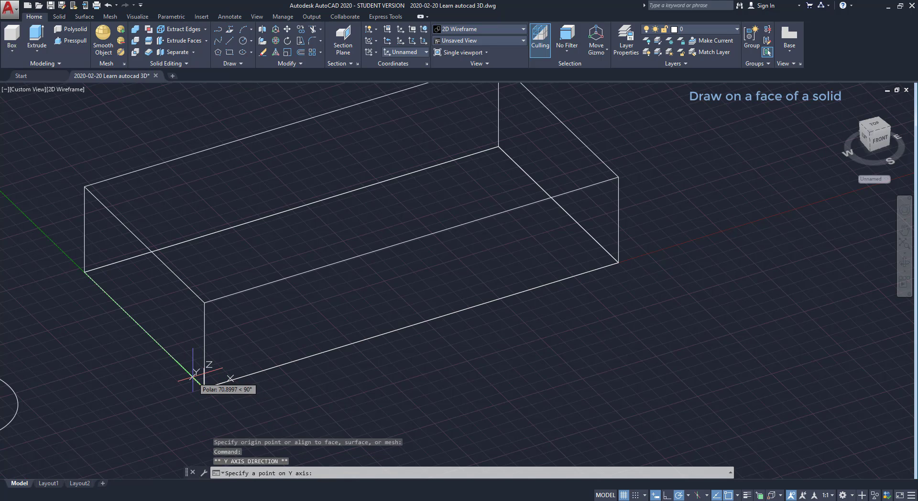
pyautogui.click(204, 303)
pyautogui.scroll(2, 259, 378)
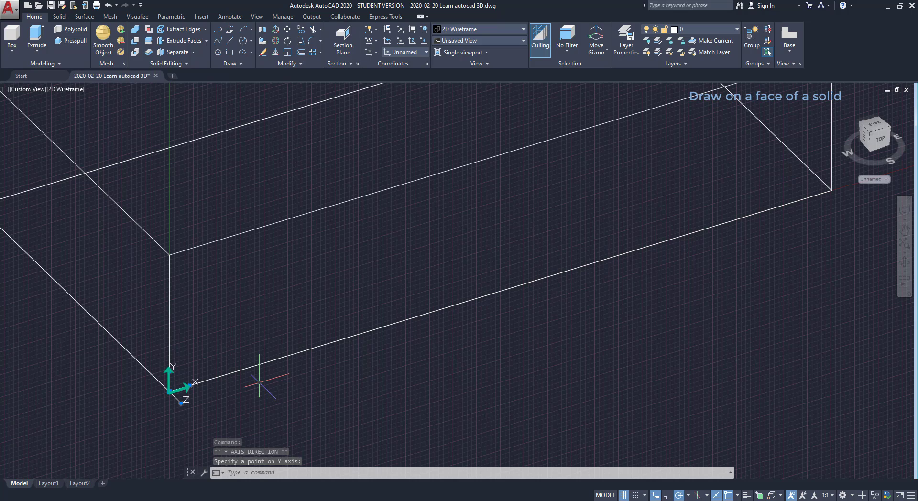
# Erase the stray object and draw a 100-unit vertical line starting 150 units along the edge.
pyautogui.press('Delete')
pyautogui.write('L')
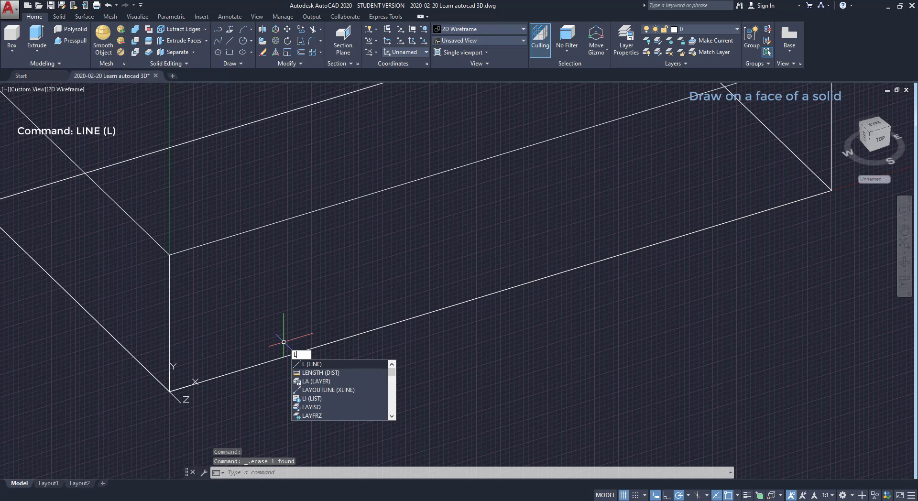
pyautogui.press('Return')
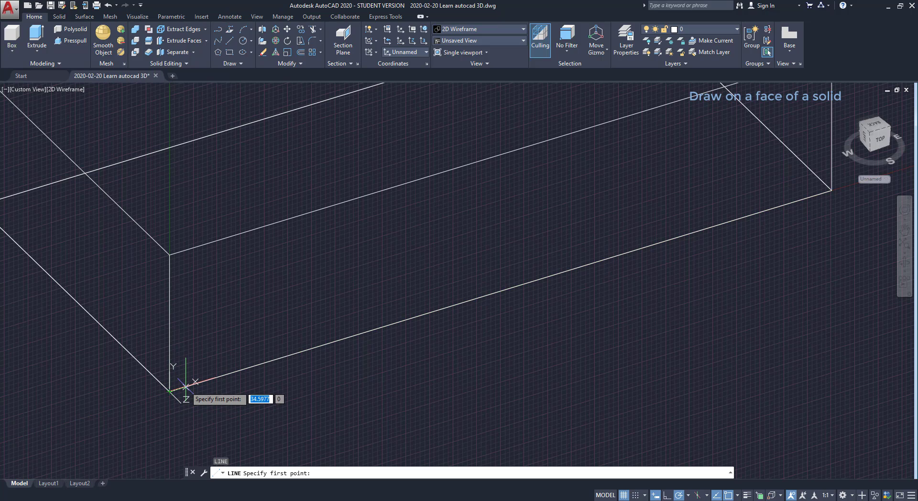
pyautogui.write('150')
pyautogui.press('Return')
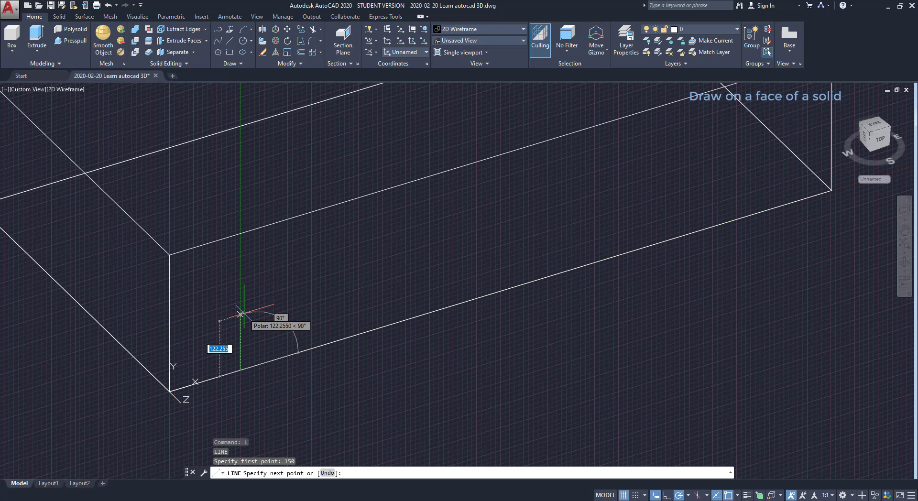
pyautogui.write('100')
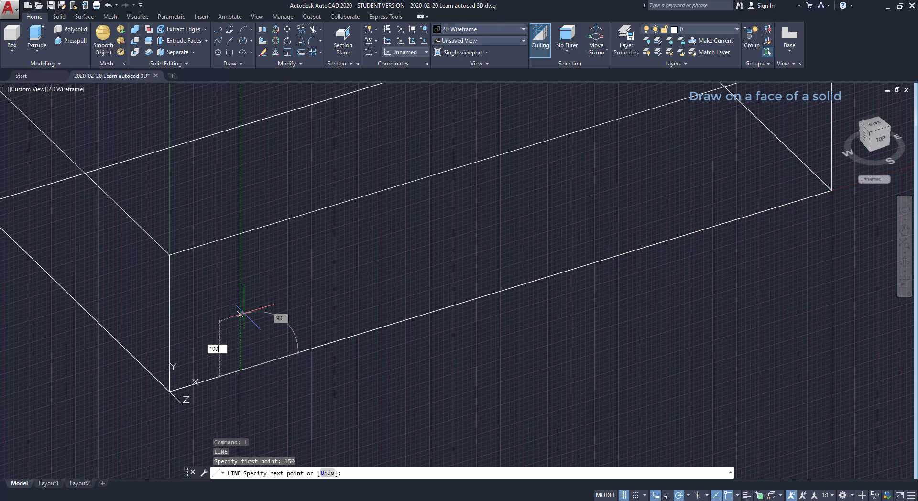
pyautogui.press('Return')
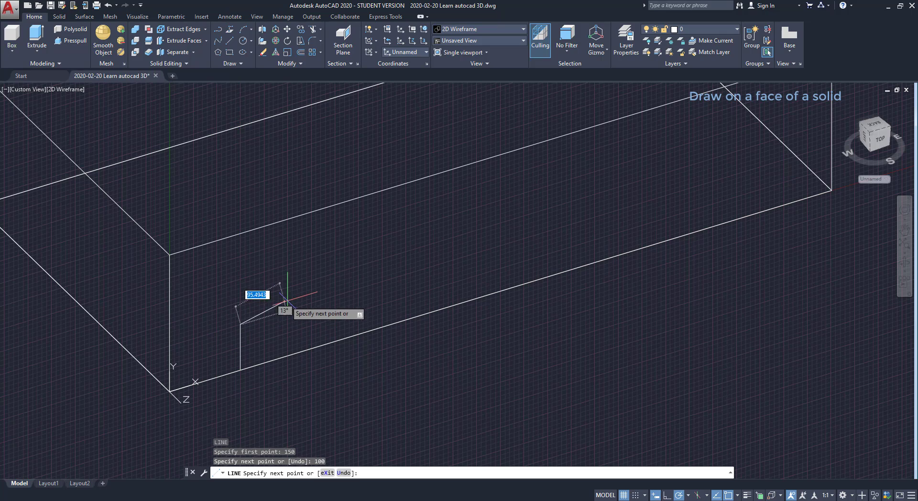
pyautogui.press('Escape')
# Draw a 100 by 100 square from the line's top end, then select the vertical line.
pyautogui.write('rec')
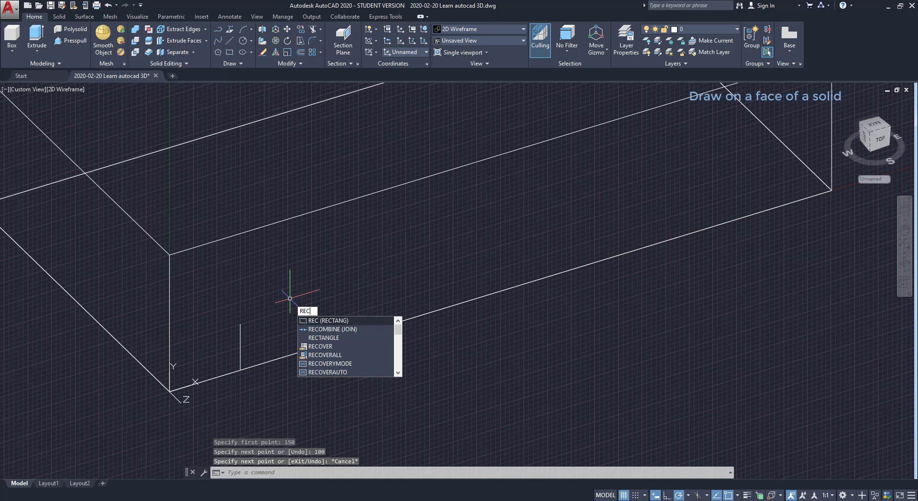
pyautogui.press('Return')
pyautogui.click(240, 324)
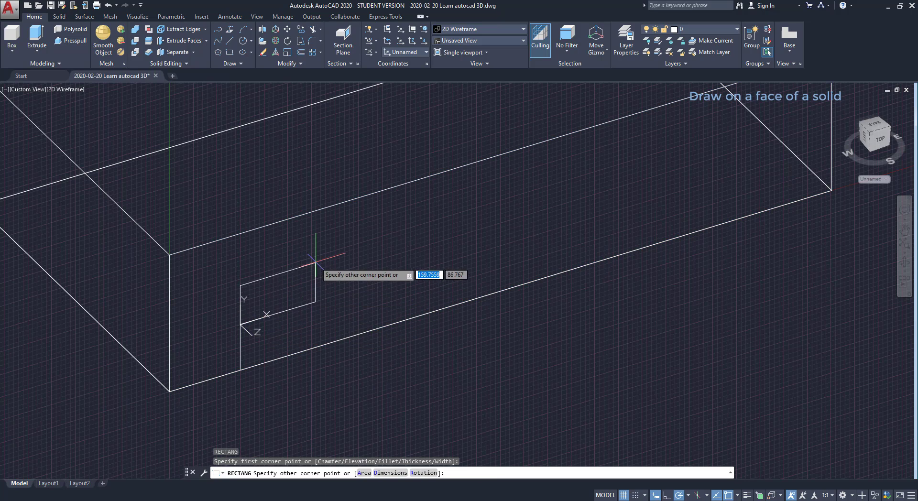
pyautogui.write('1')
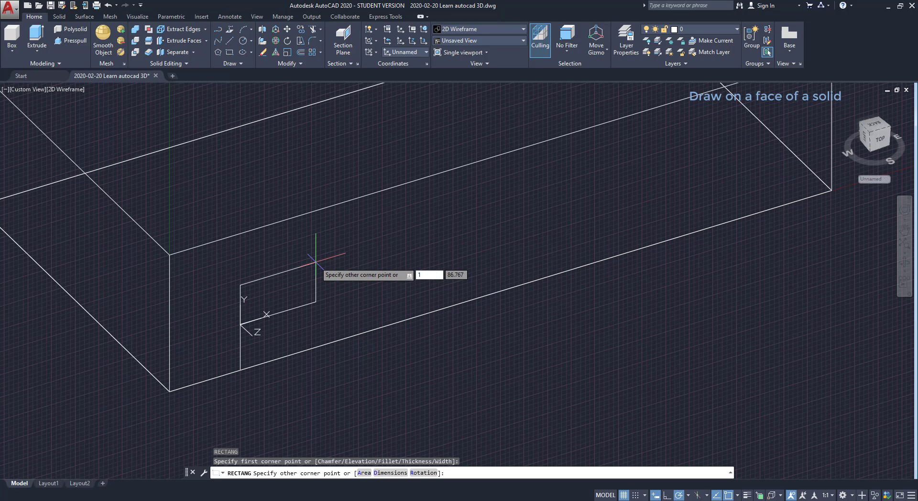
pyautogui.write('00')
pyautogui.press('Tab')
pyautogui.write('100')
pyautogui.press('Return')
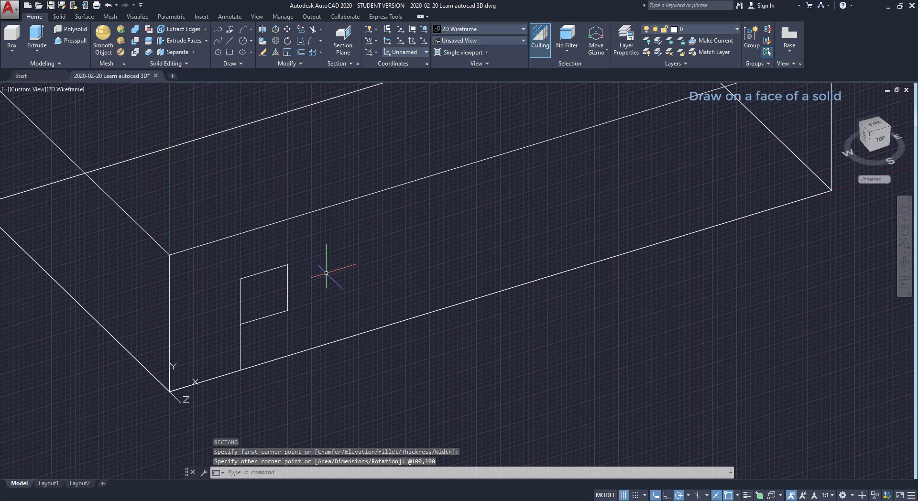
pyautogui.click(241, 338)
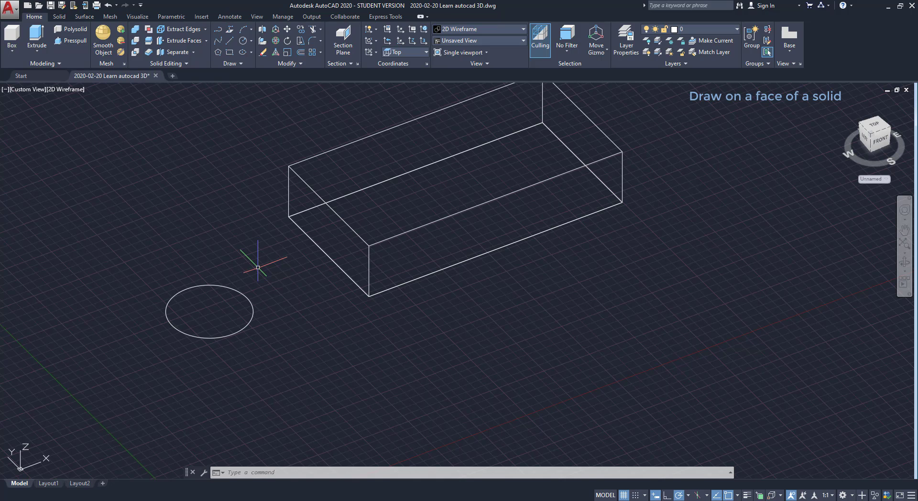
# Start the CIRCLE command to centre a circle on the box's side face.
pyautogui.write('c')
pyautogui.press('Return')
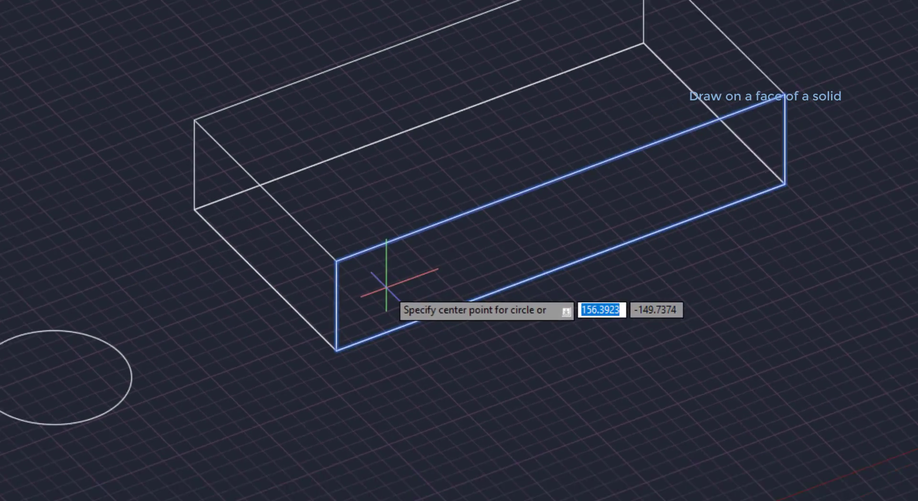
pyautogui.scroll(-4, 282, 274)
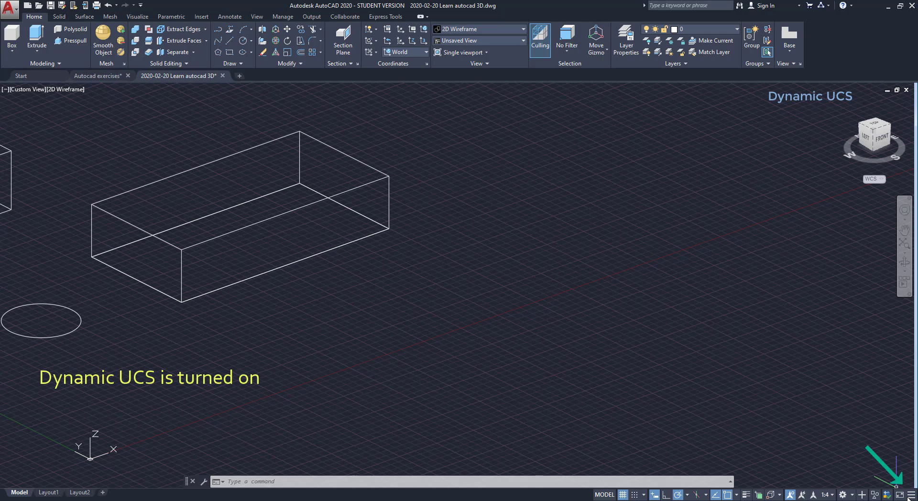
# Add the Dynamic UCS toggle to the status bar and switch it off.
pyautogui.click(911, 495)
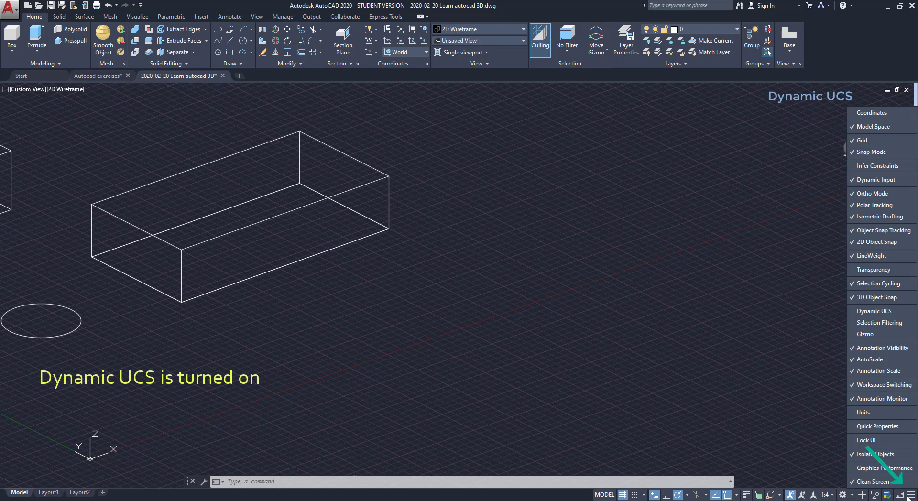
pyautogui.click(893, 311)
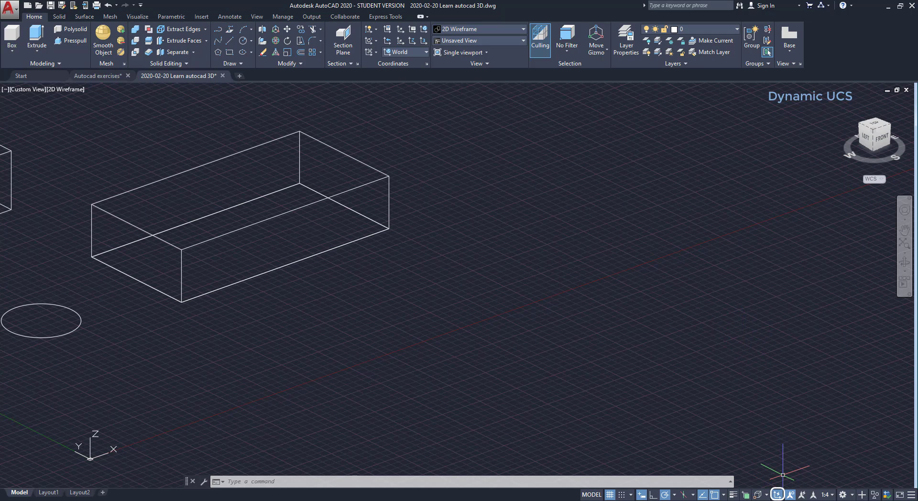
pyautogui.click(777, 495)
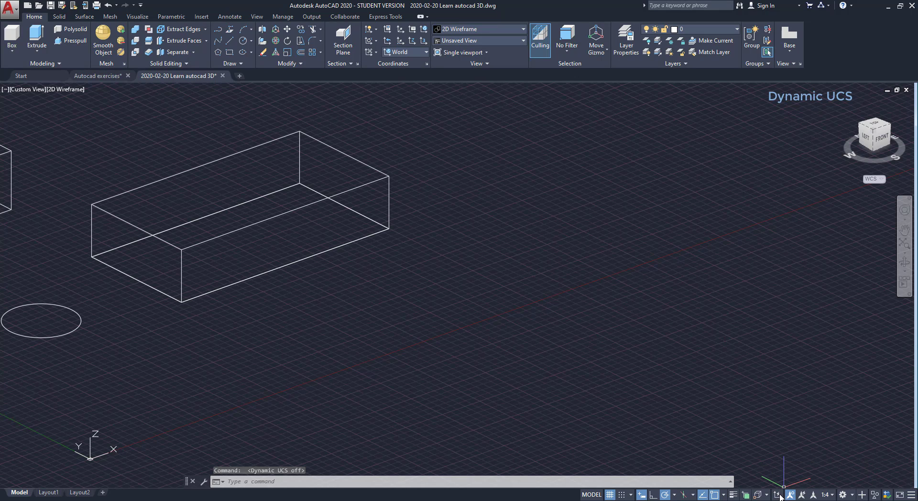
pyautogui.click(253, 341)
pyautogui.click(248, 336)
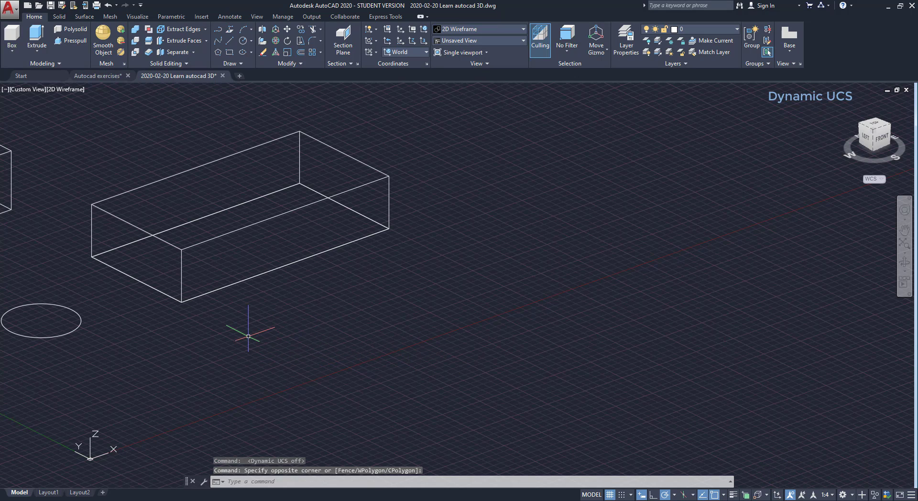
# Draw a three-segment zigzag line through four points, then orbit around the box.
pyautogui.write('l')
pyautogui.press('Return')
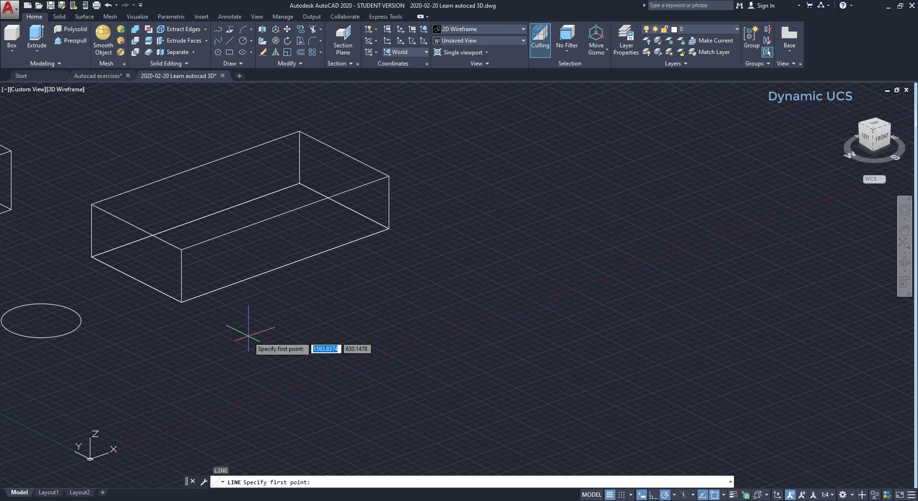
pyautogui.scroll(4, 195, 302)
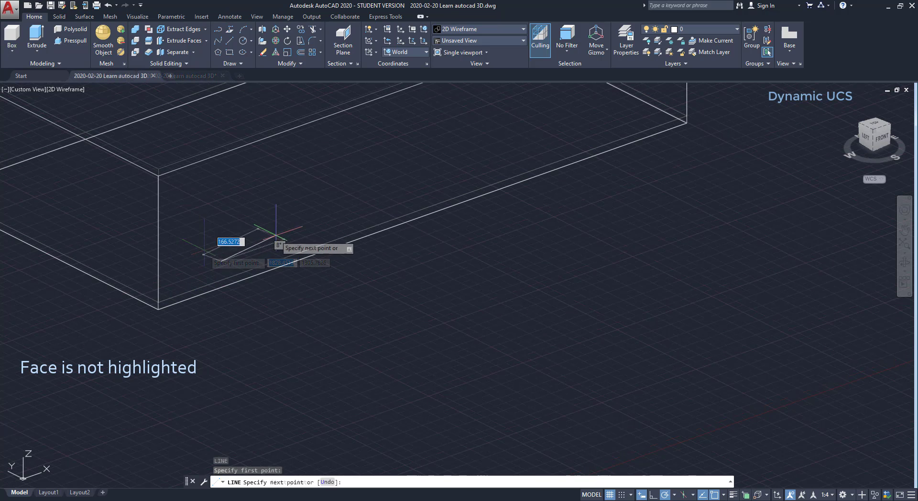
pyautogui.click(221, 261)
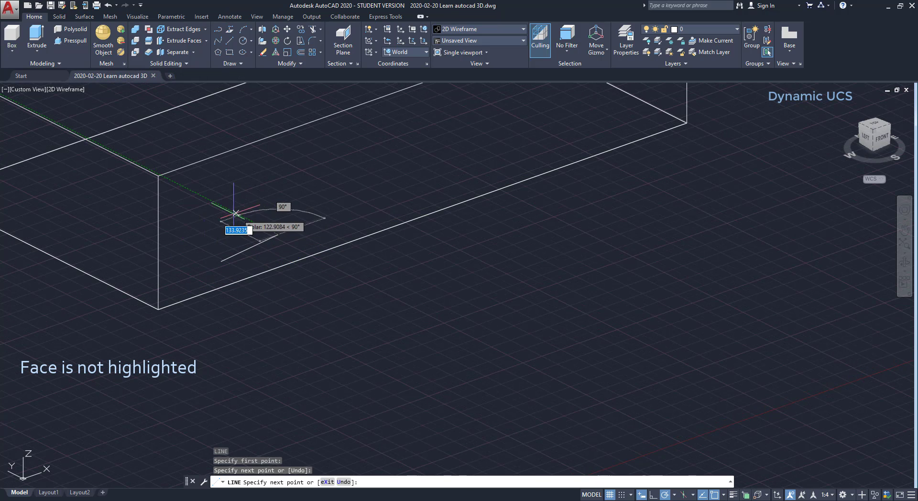
pyautogui.click(278, 235)
pyautogui.click(224, 213)
pyautogui.click(279, 168)
pyautogui.press('Escape')
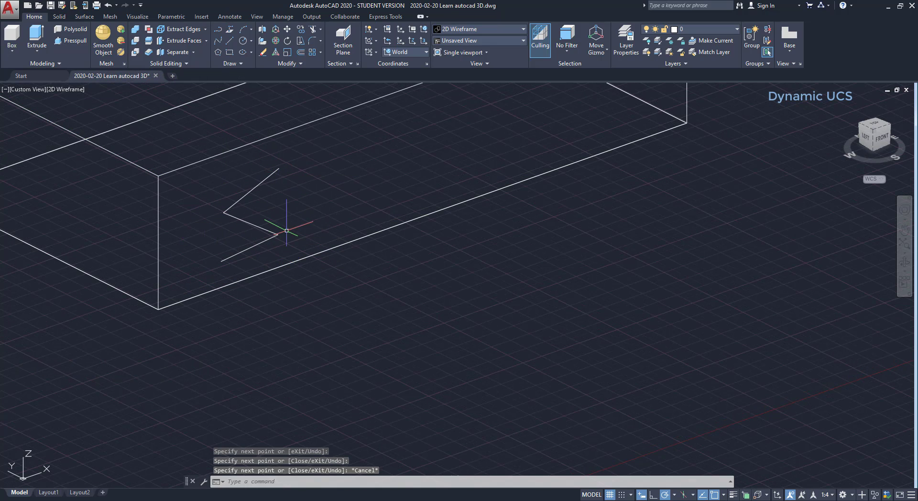
pyautogui.keyDown('shift'); pyautogui.moveTo(320, 253); pyautogui.dragTo(363, 209, button='middle'); pyautogui.keyUp('shift')
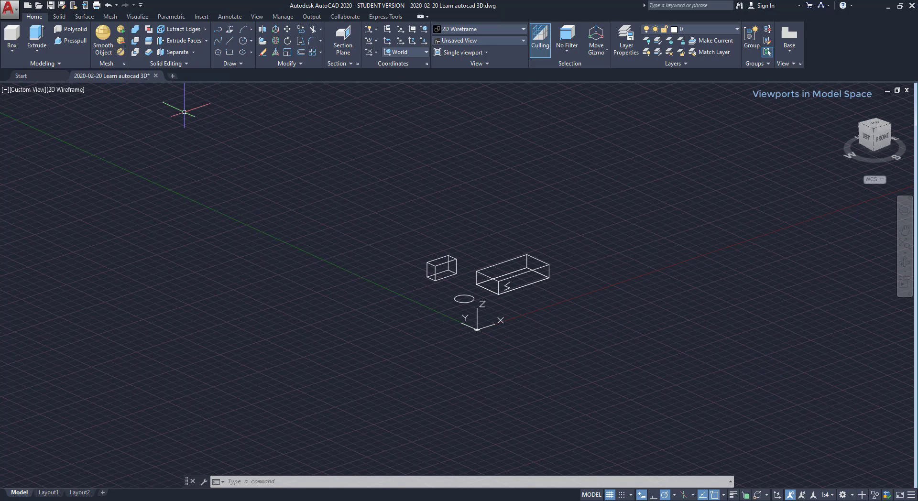
# Apply the Three: Right viewport layout, with one large left viewport and two stacked right ones.
pyautogui.click(138, 16)
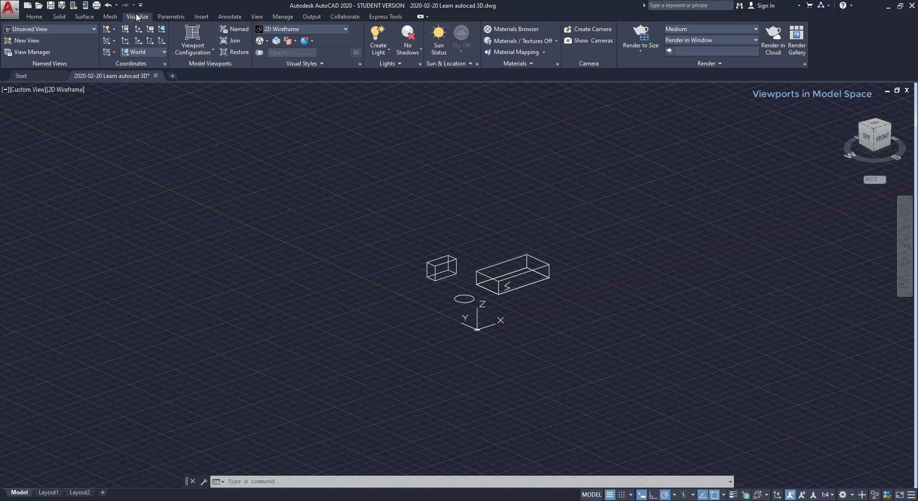
pyautogui.click(209, 55)
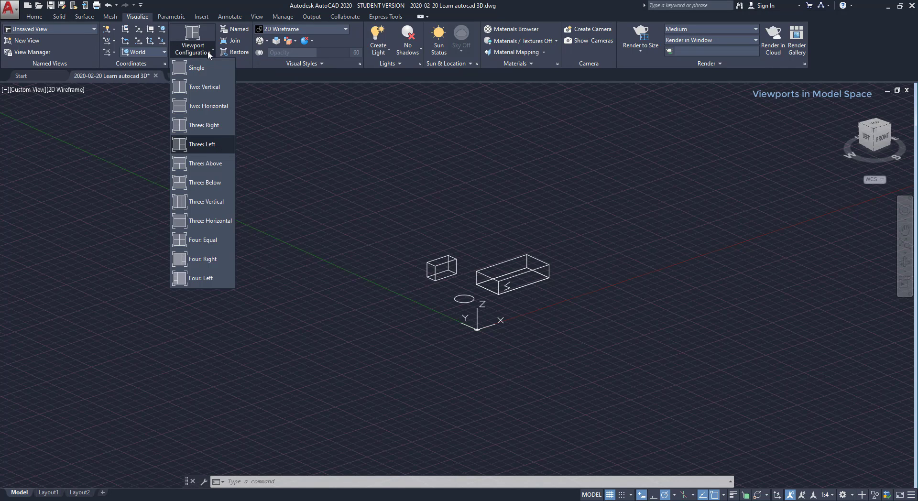
pyautogui.click(217, 143)
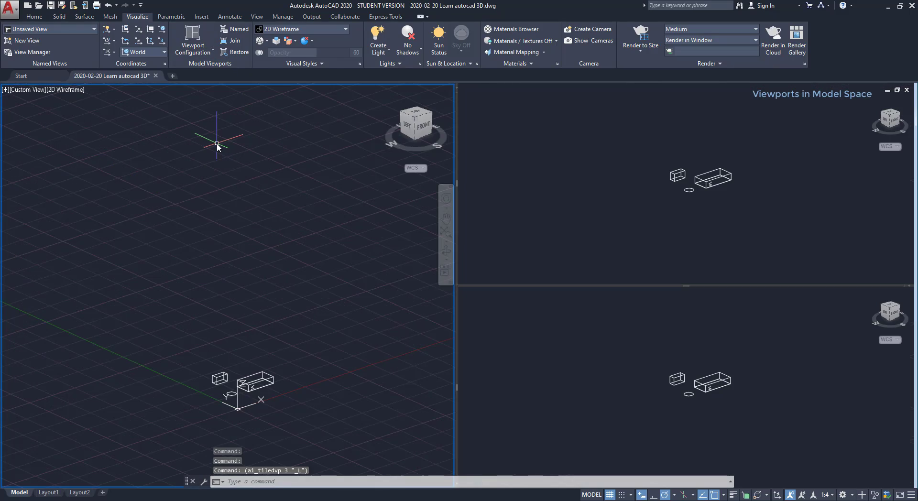
pyautogui.hotkey('ctrl', 'z')
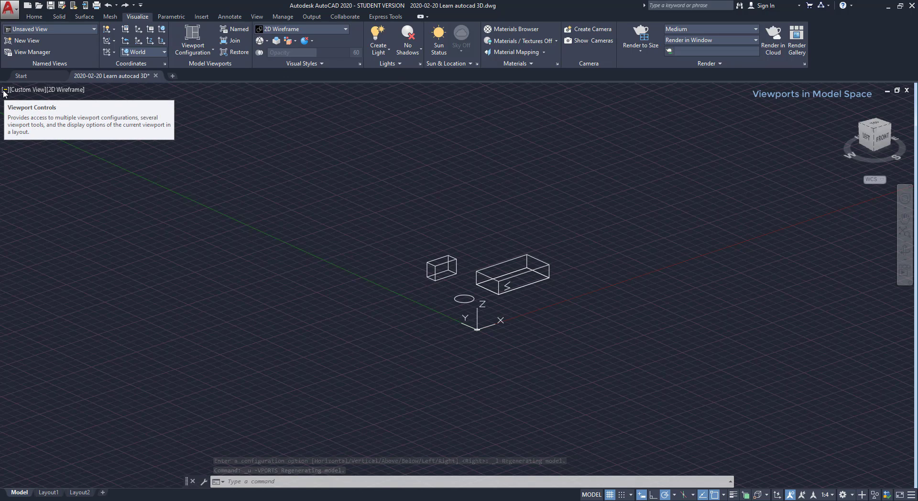
pyautogui.click(5, 90)
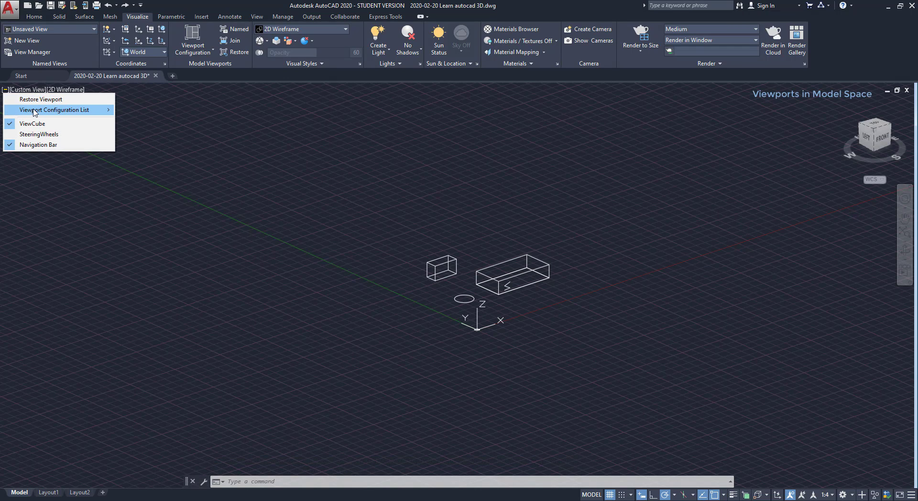
pyautogui.moveTo(34, 113)
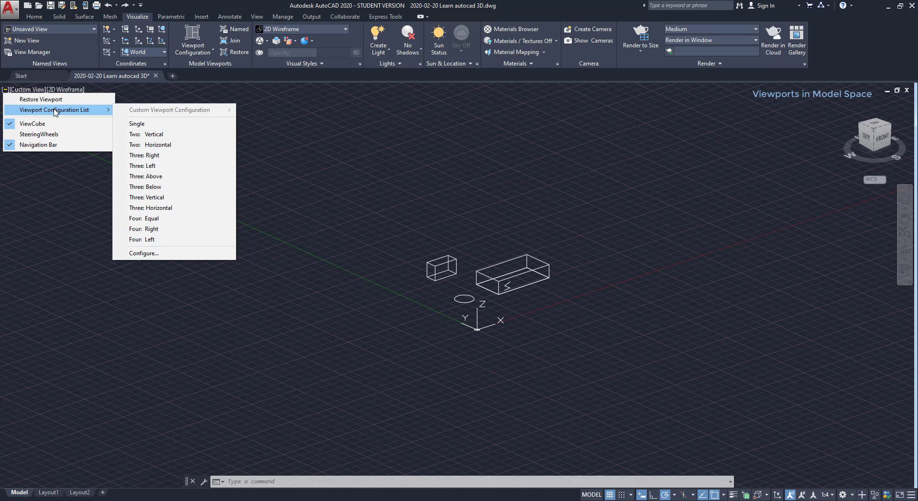
pyautogui.click(166, 167)
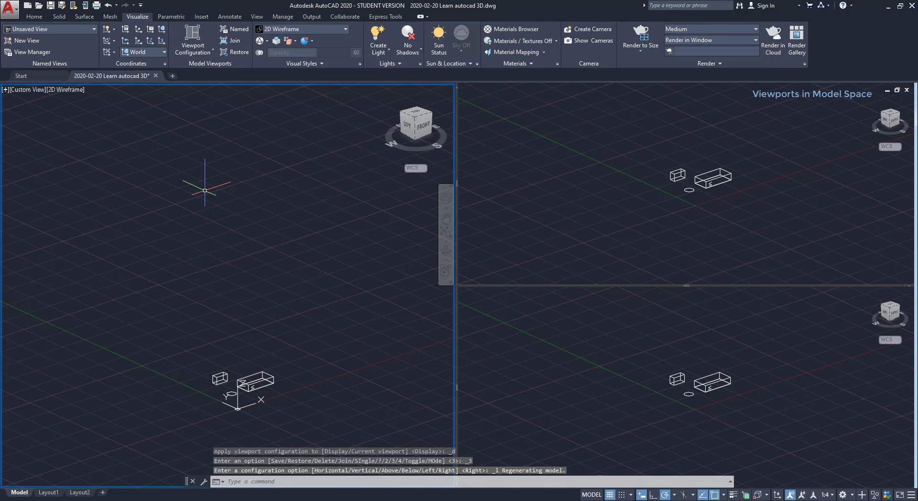
# Undo the viewport switches, orbit the left viewport to a new angle and hide its grid.
pyautogui.hotkey('ctrl', 'z')
pyautogui.hotkey('ctrl', 'z')
pyautogui.hotkey('ctrl', 'z')
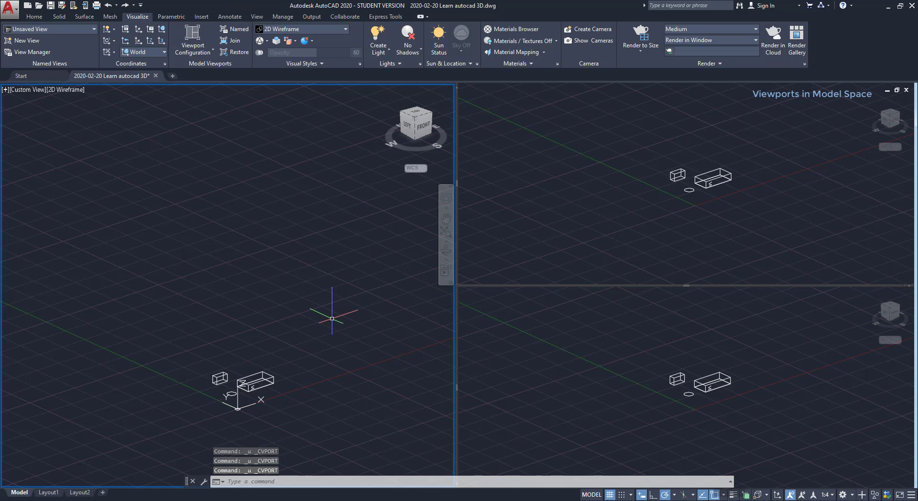
pyautogui.scroll(10, 249, 403)
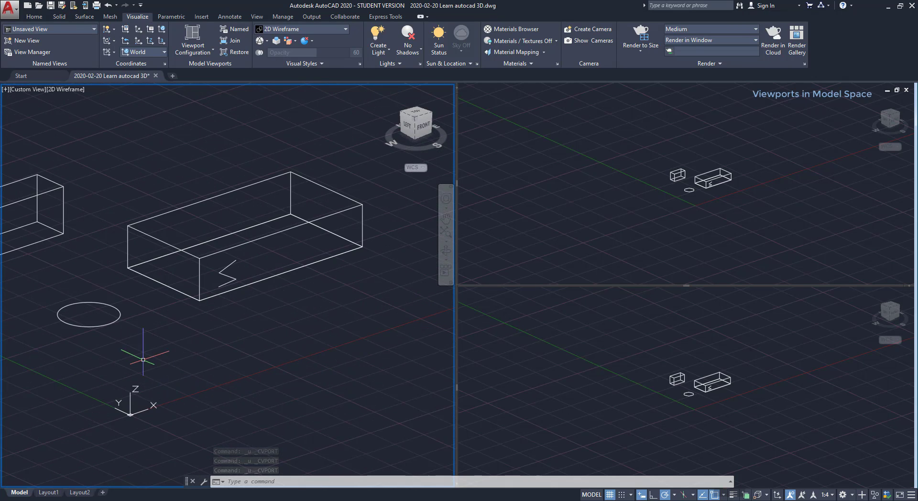
pyautogui.scroll(-2, 139, 337)
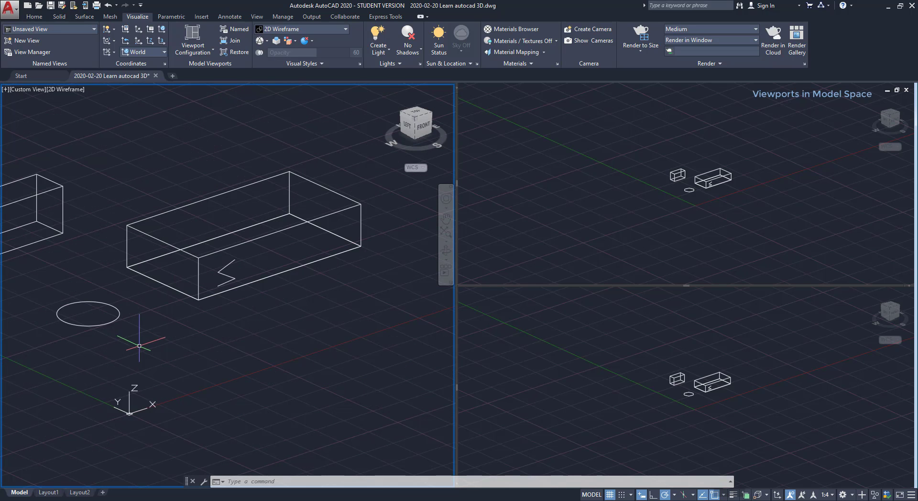
pyautogui.keyDown('shift'); pyautogui.moveTo(322, 272); pyautogui.dragTo(223, 316, button='middle'); pyautogui.keyUp('shift')
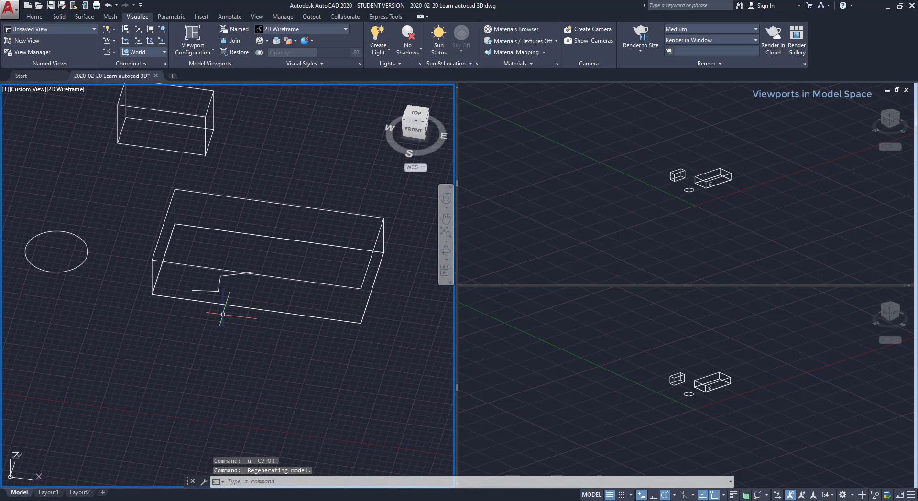
pyautogui.click(612, 495)
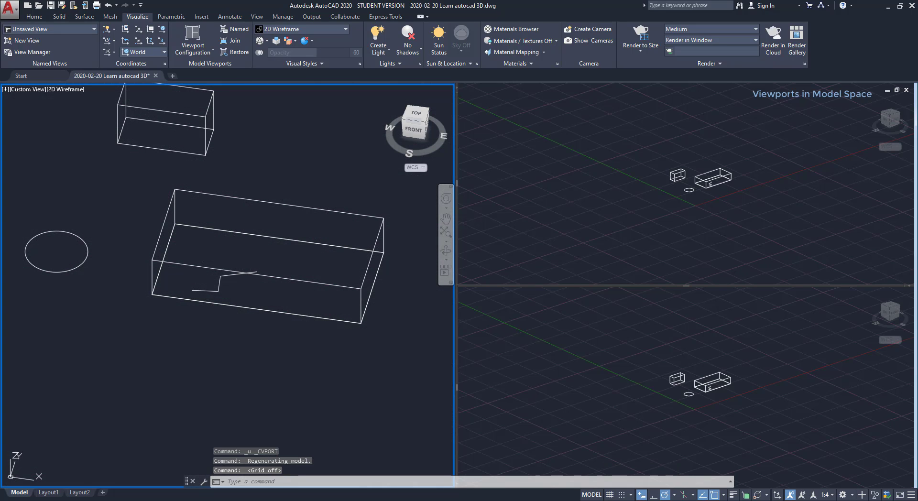
# Render the upper-right viewport in Realistic style, briefly trying Sketchy and undoing it.
pyautogui.click(571, 237)
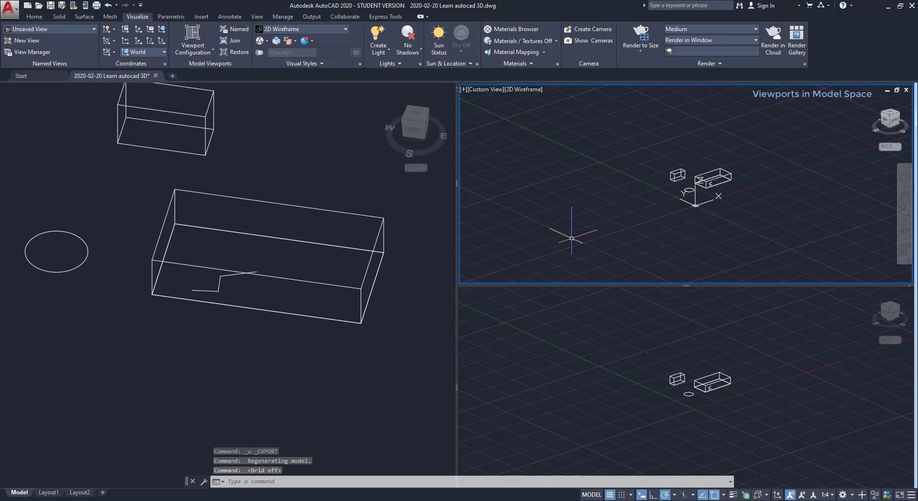
pyautogui.scroll(4, 681, 191)
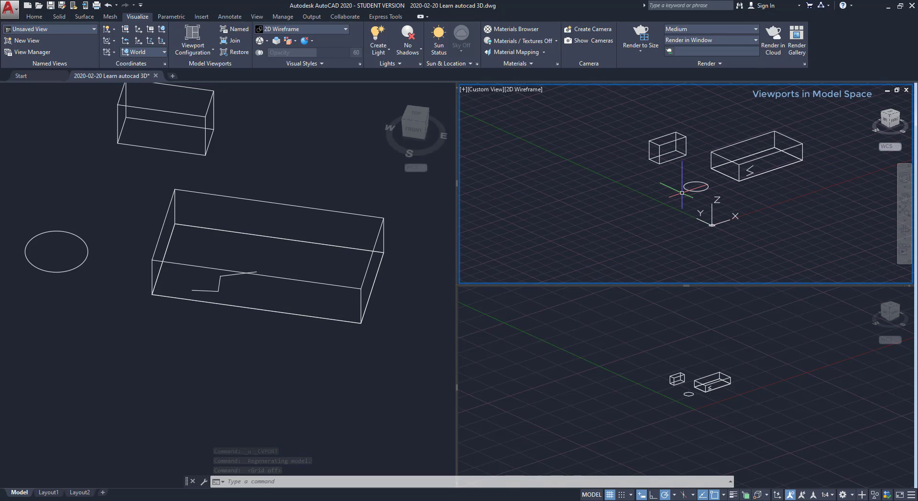
pyautogui.click(518, 91)
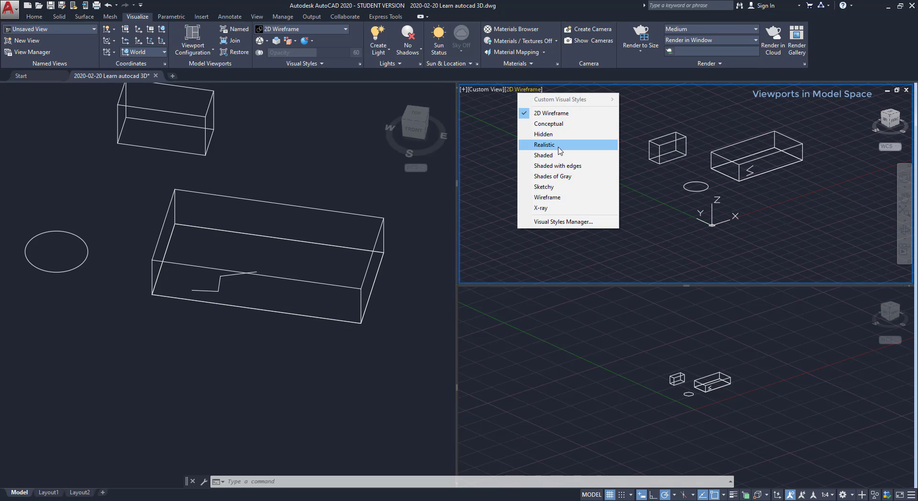
pyautogui.click(556, 145)
pyautogui.click(519, 90)
pyautogui.click(541, 188)
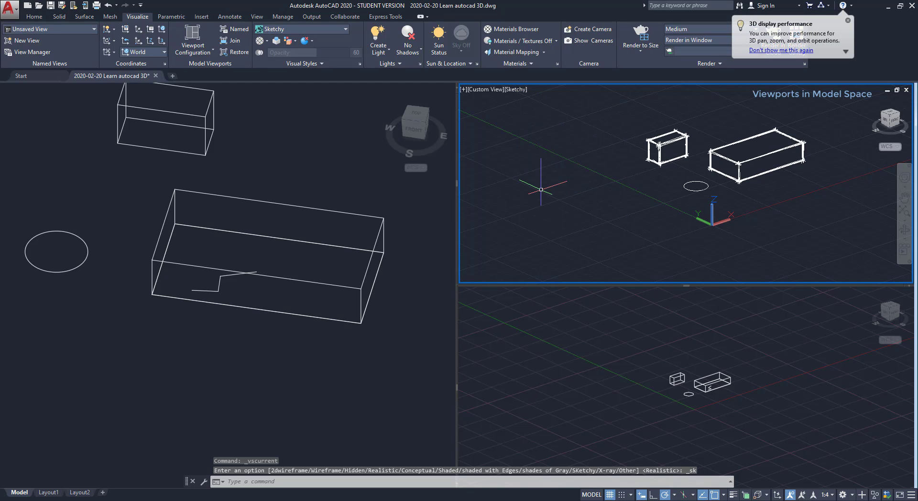
pyautogui.hotkey('ctrl', 'z')
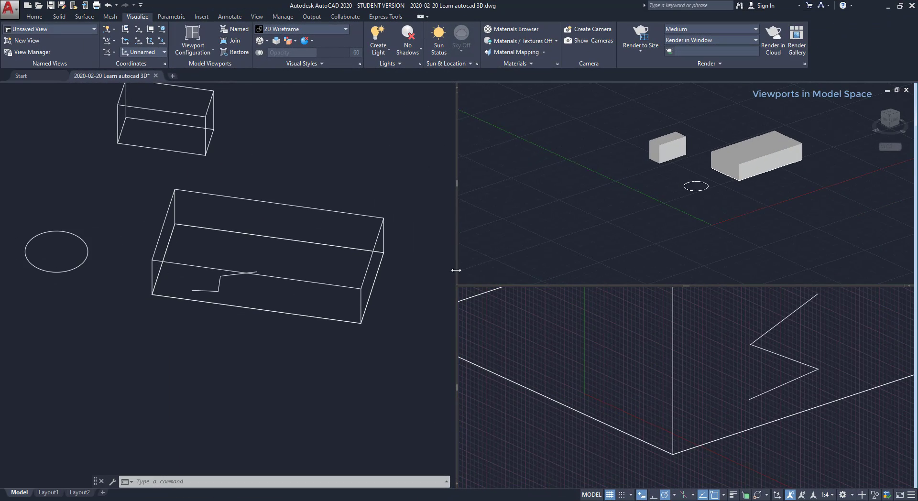
# Resize the viewport splitters and zoom and pan the lower-right viewport onto the box corner and zigzag.
pyautogui.moveTo(456, 270); pyautogui.dragTo(352, 202)
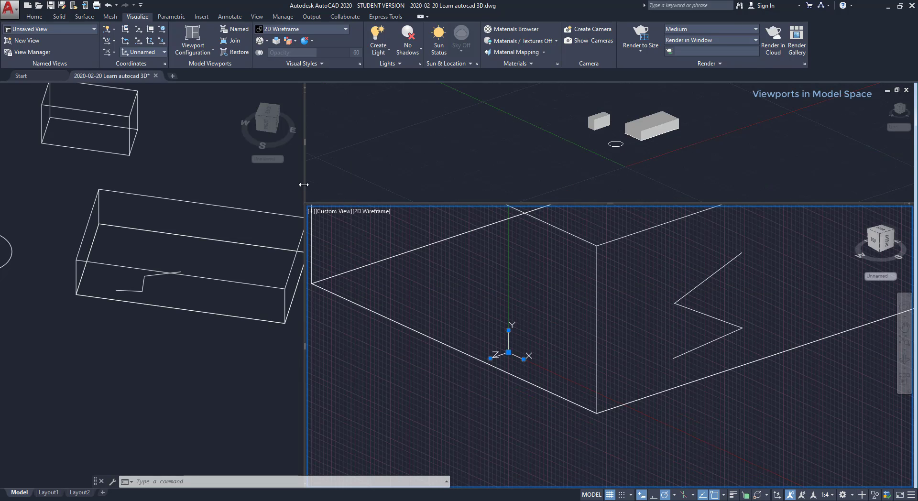
pyautogui.moveTo(303, 185); pyautogui.dragTo(600, 188)
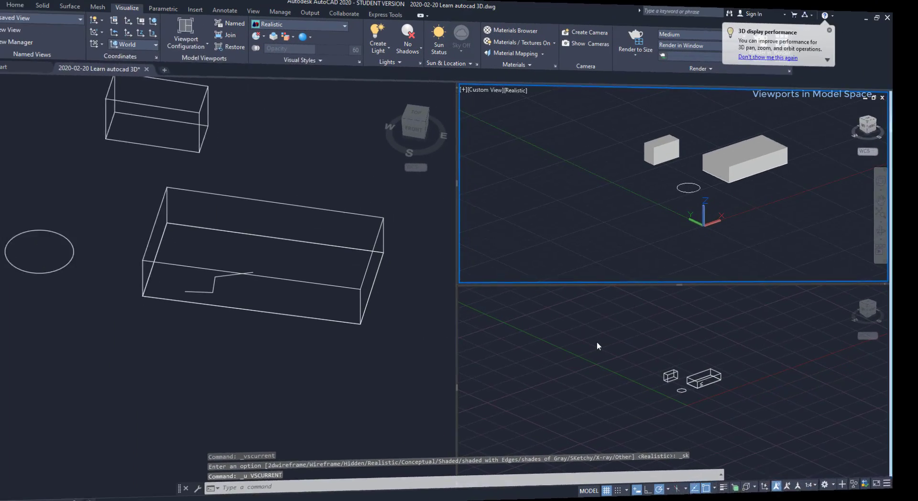
pyautogui.click(598, 342)
pyautogui.scroll(5, 794, 389)
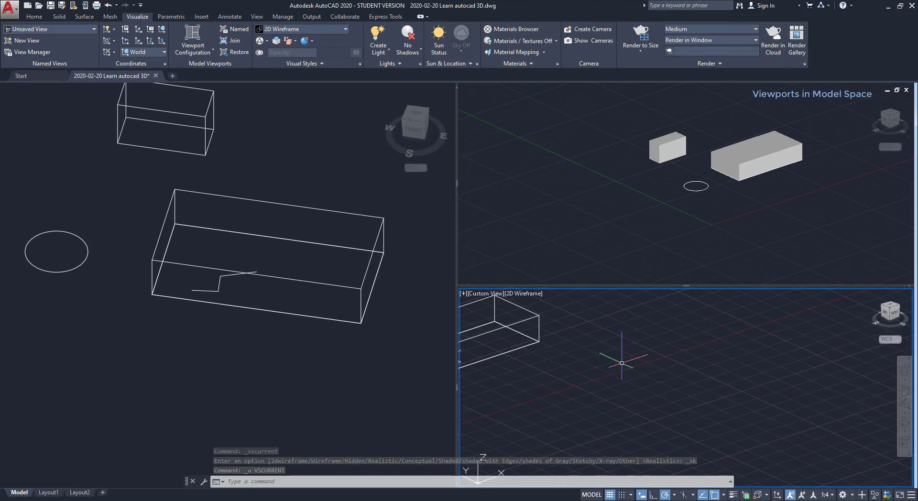
pyautogui.scroll(-3, 537, 397)
pyautogui.moveTo(537, 398); pyautogui.dragTo(610, 390, button='middle')
pyautogui.scroll(3, 590, 440)
pyautogui.moveTo(714, 350); pyautogui.dragTo(706, 454, button='middle')
pyautogui.scroll(-2, 711, 436)
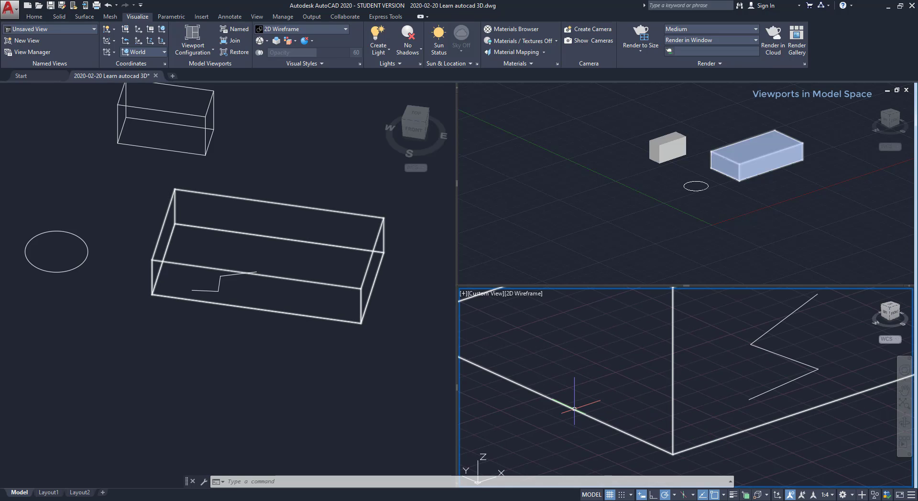
# Float the command line above the viewports and move the UCS origin with its grip.
pyautogui.click(480, 459)
pyautogui.press('Escape')
pyautogui.click(477, 463)
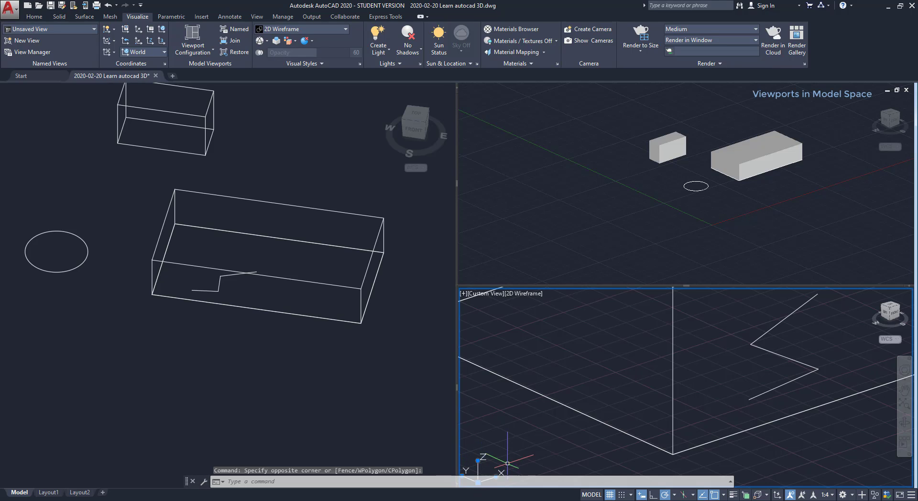
pyautogui.press('Escape')
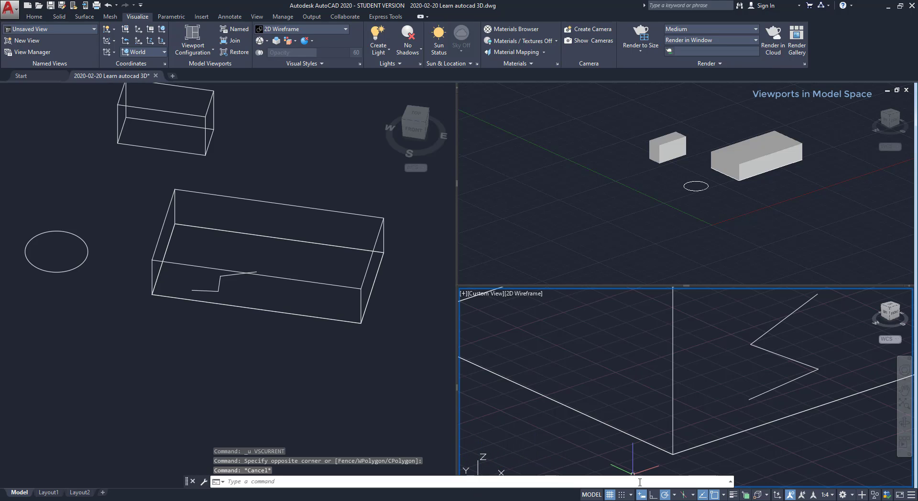
pyautogui.moveTo(187, 481); pyautogui.dragTo(123, 391)
pyautogui.click(478, 481)
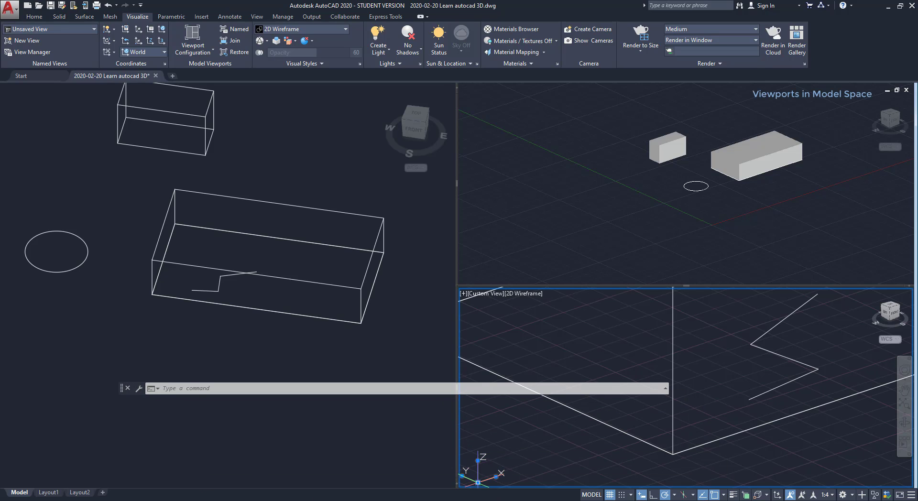
pyautogui.click(478, 482)
pyautogui.click(795, 482)
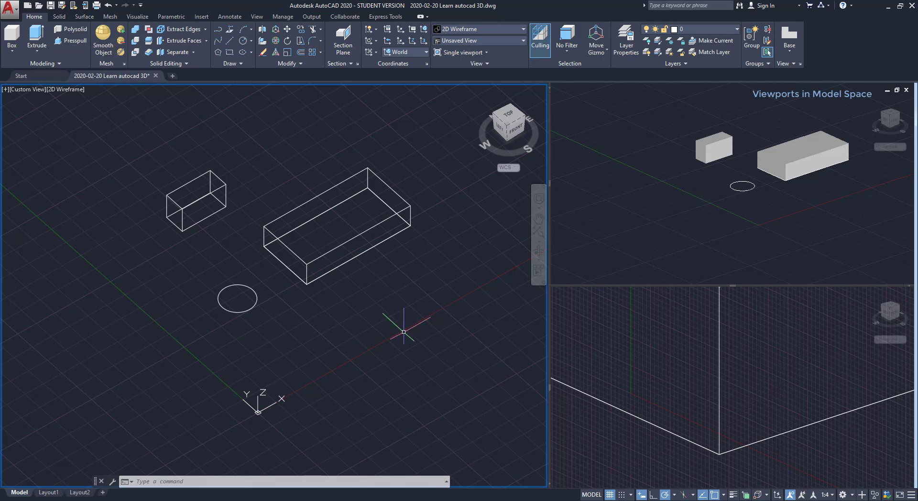
# Show the Top view in the upper-right viewport and the Left view in the lower-right one.
pyautogui.click(631, 221)
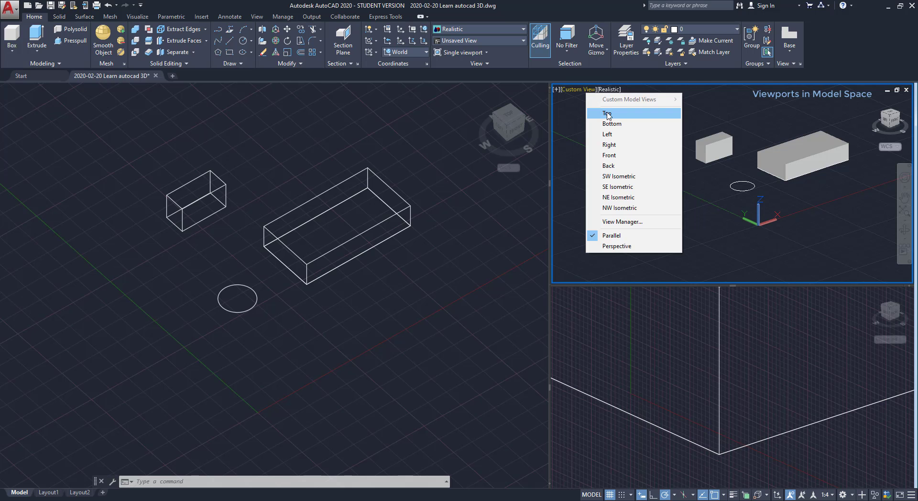
pyautogui.click(607, 113)
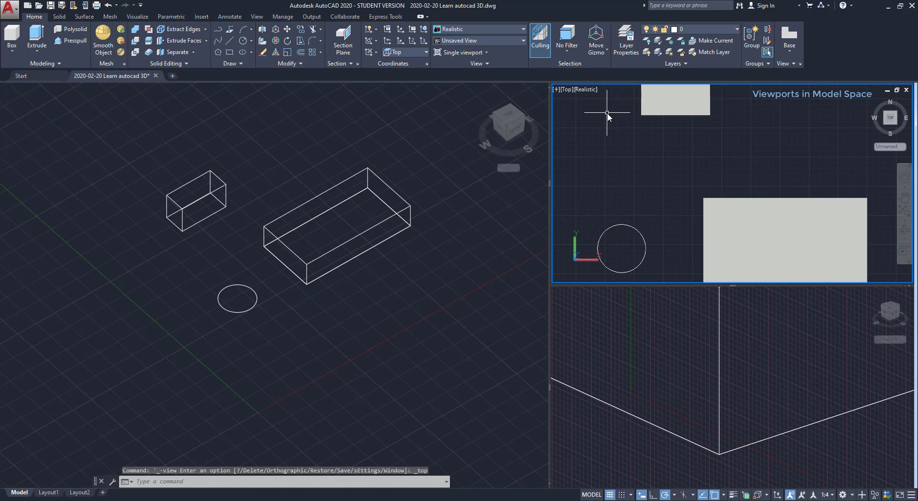
pyautogui.click(628, 310)
pyautogui.click(577, 295)
pyautogui.click(627, 344)
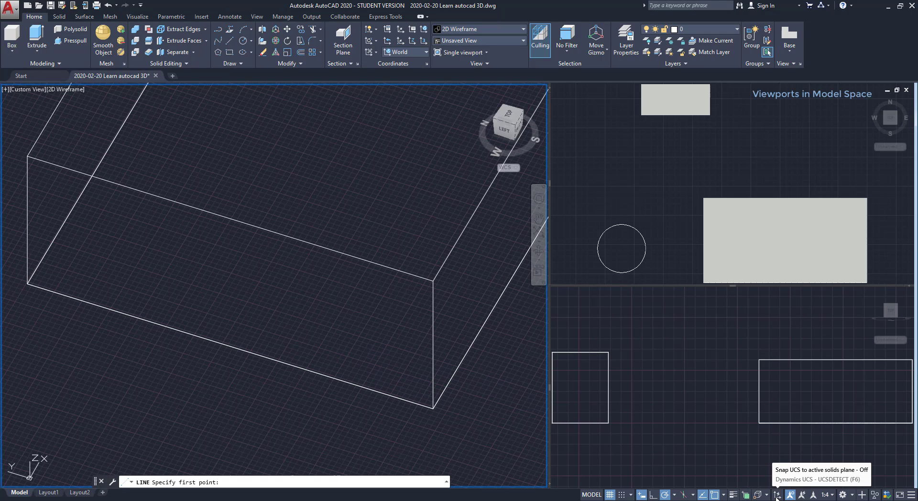
# With Dynamic UCS on, draw a stepped line from the bottom edge up and across the box's side face.
pyautogui.click(777, 496)
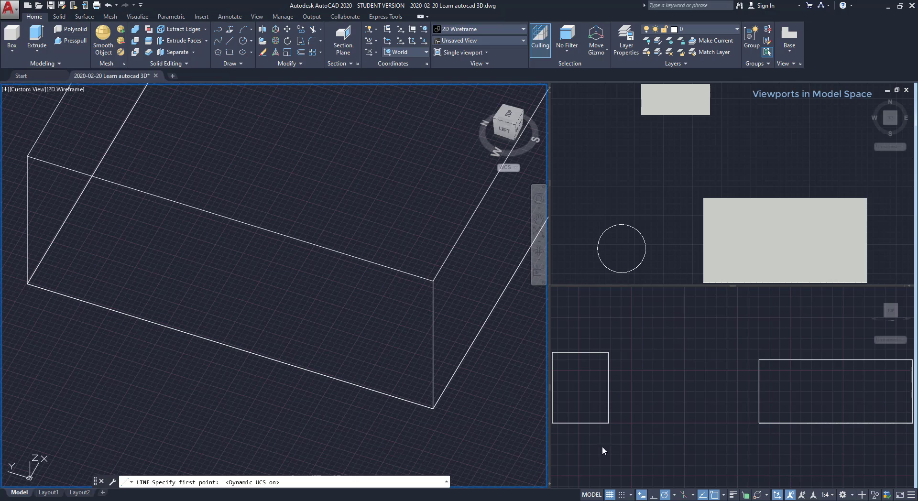
pyautogui.click(397, 378)
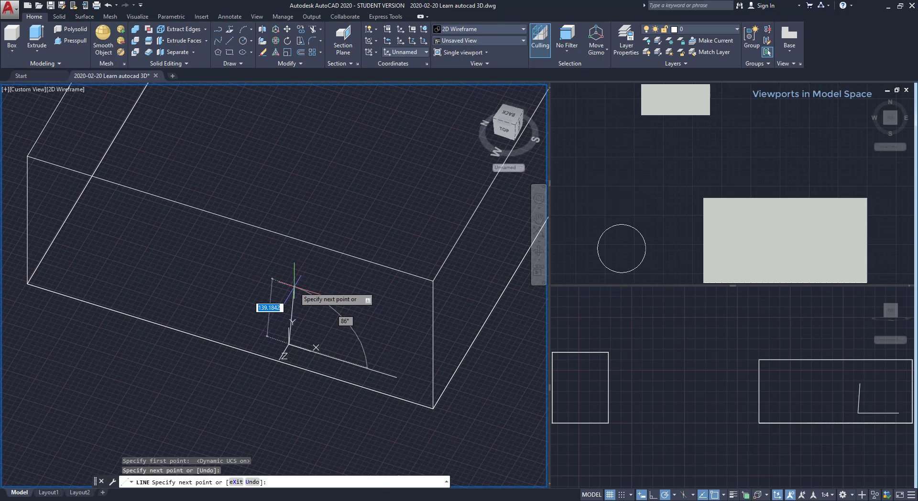
pyautogui.click(289, 266)
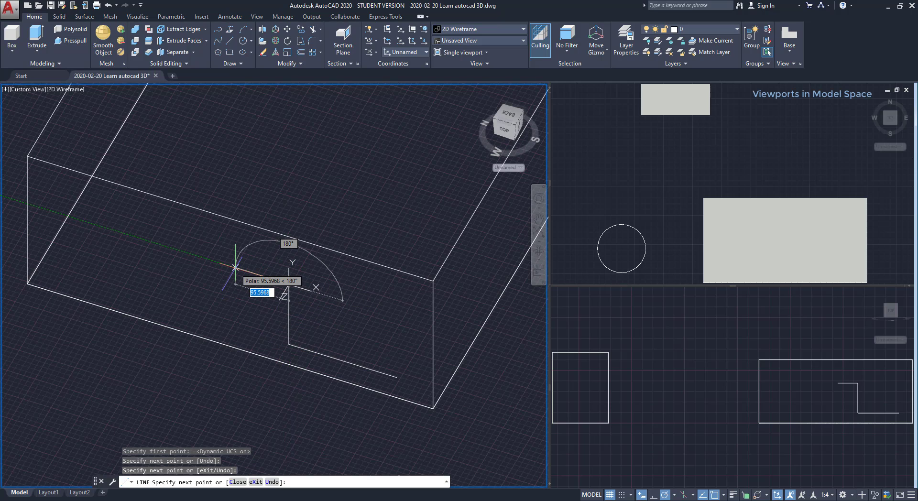
pyautogui.click(237, 267)
pyautogui.press('Escape')
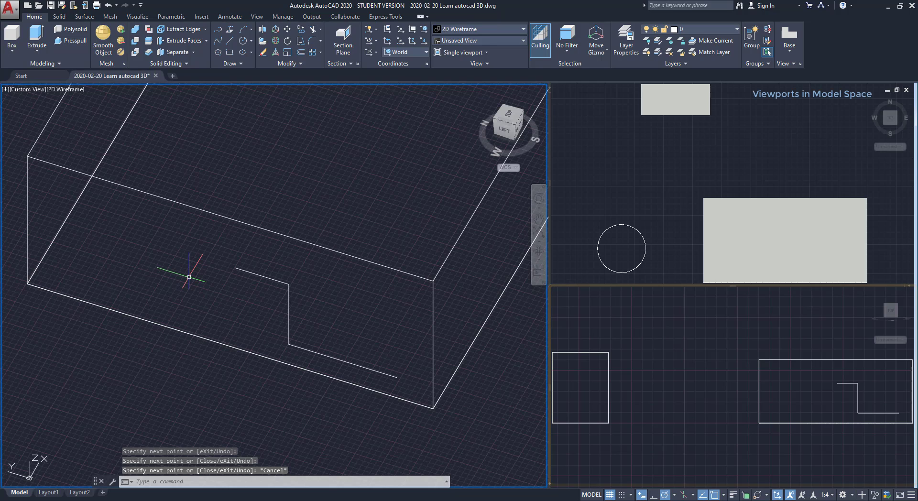
pyautogui.scroll(-5, 189, 277)
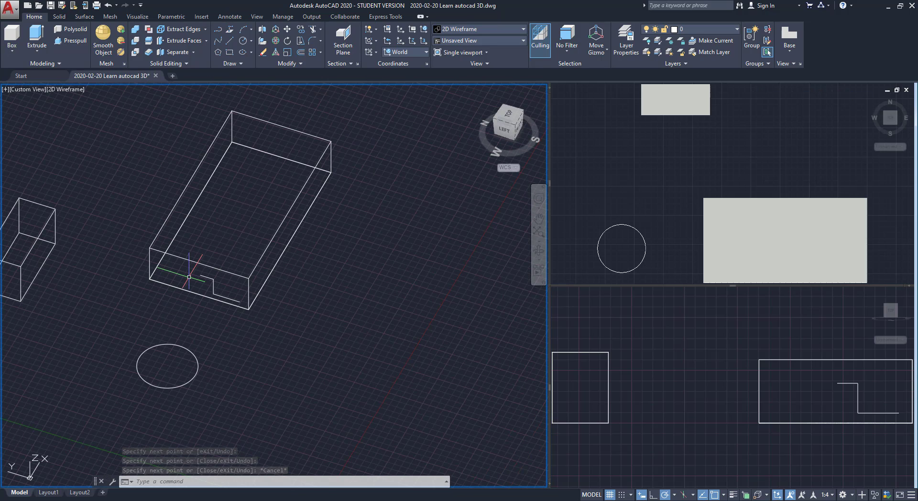